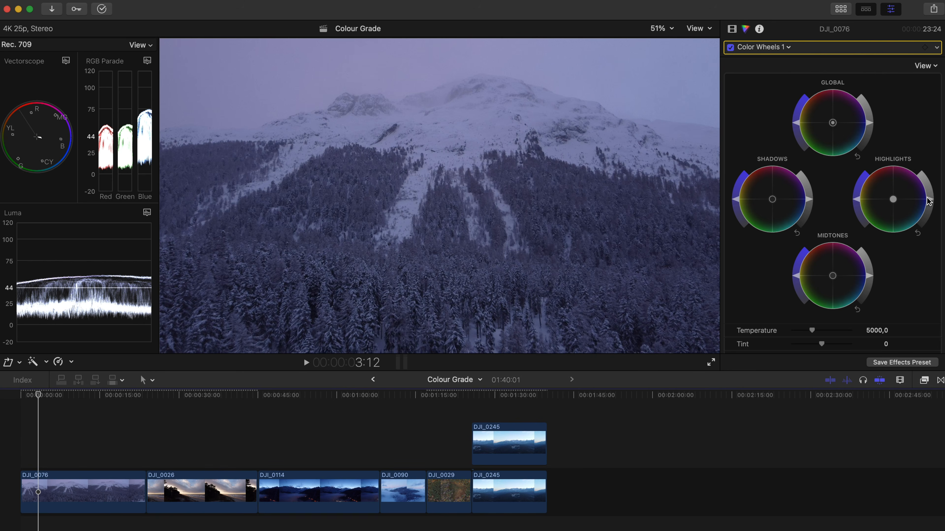
left_click_drag(929, 201, 885, 149)
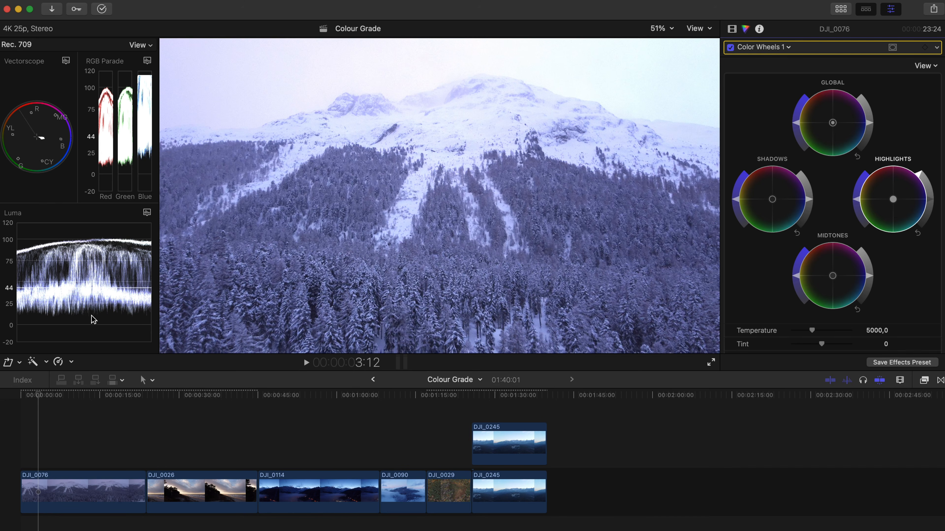
left_click_drag(811, 206, 812, 226)
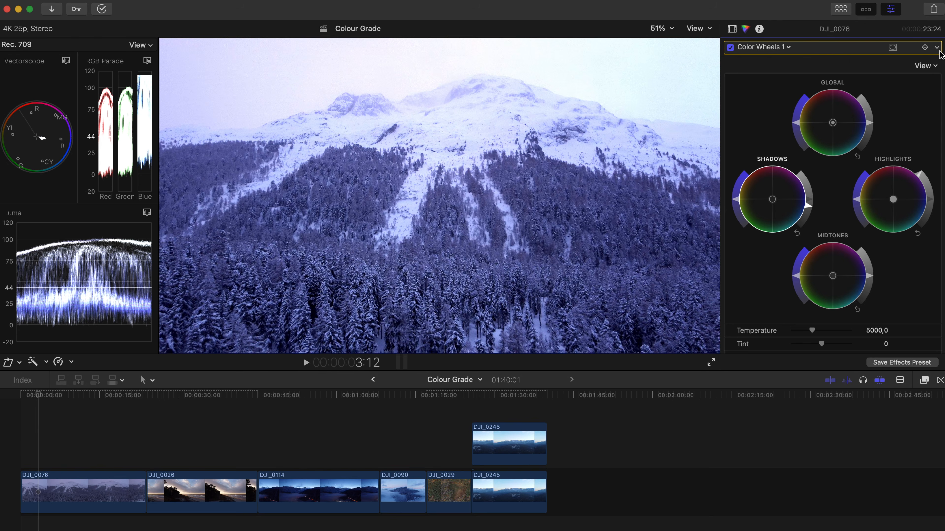
left_click(937, 48)
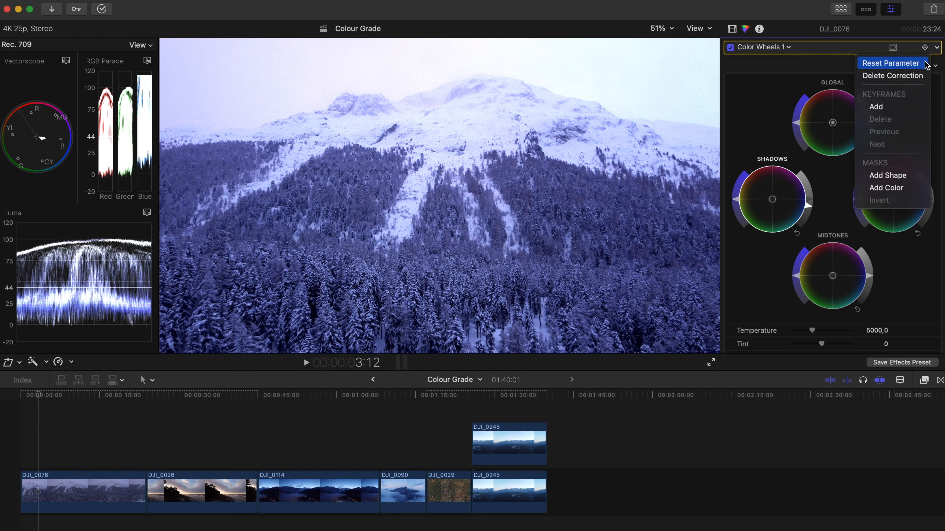
left_click(890, 63)
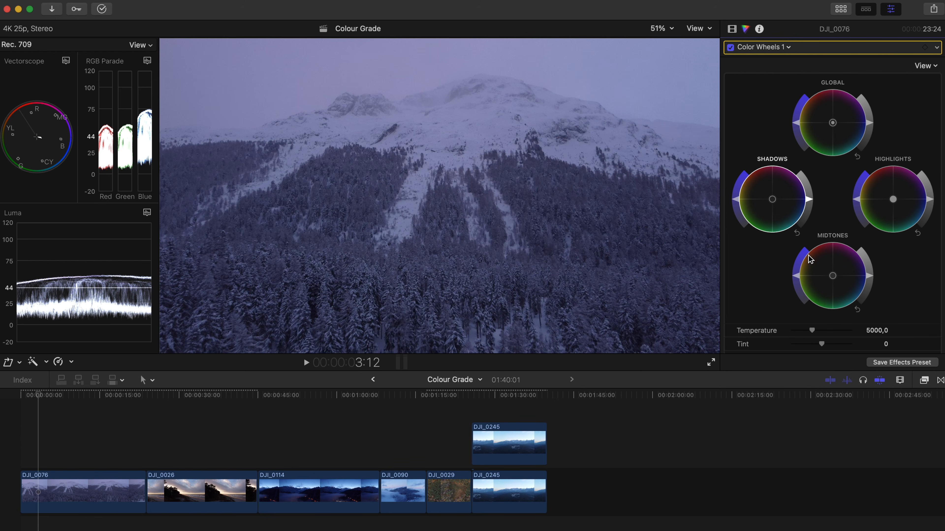
Neutralize the blue cast of DJI_0076 with temperature 8693, tint -4 and a slight global color shift toward yellow-green
left_click_drag(812, 330, 844, 334)
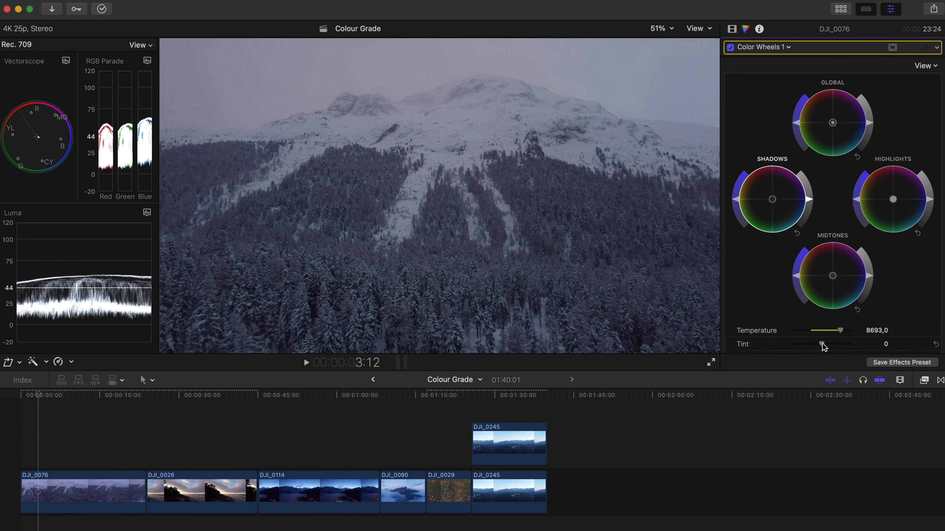
left_click_drag(823, 344, 820, 344)
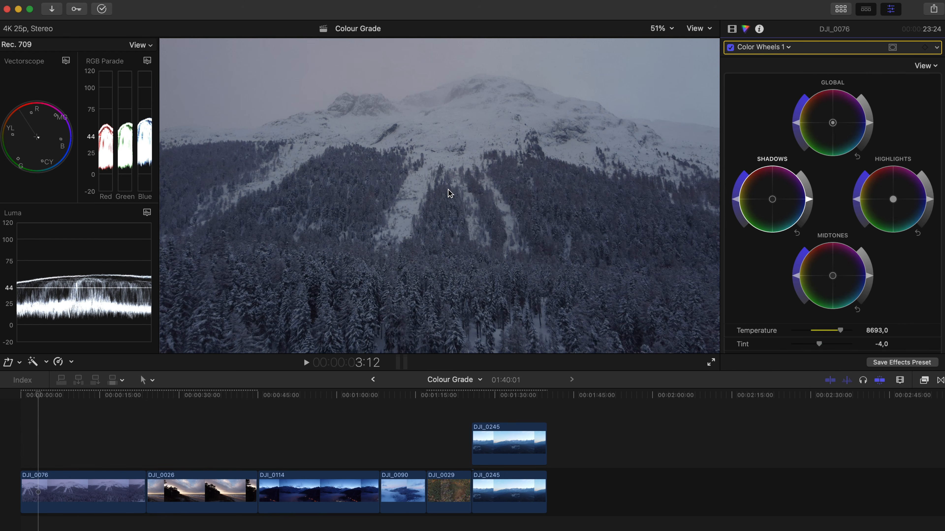
left_click_drag(833, 125, 812, 128)
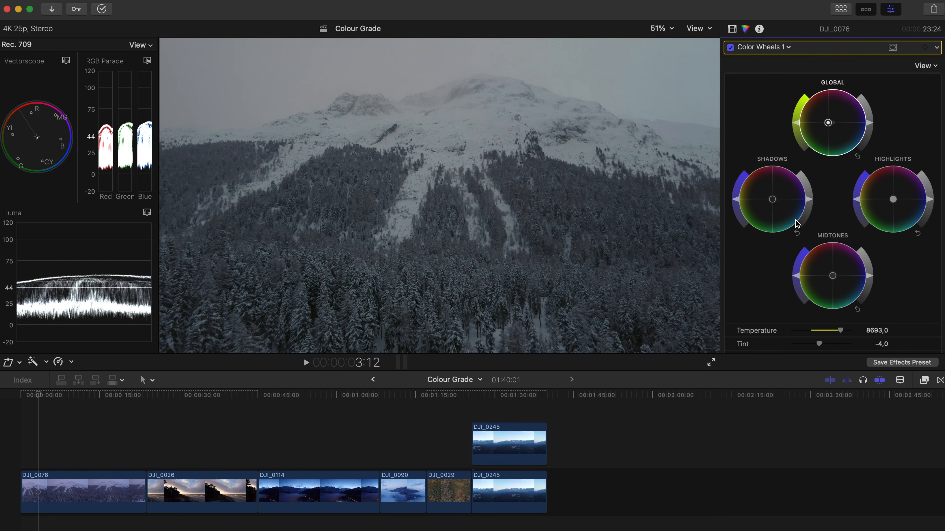
Shift the shadows slightly toward magenta, the highlights toward green and the midtones toward blue, and strongly brighten the highlights
left_click_drag(775, 201, 785, 182)
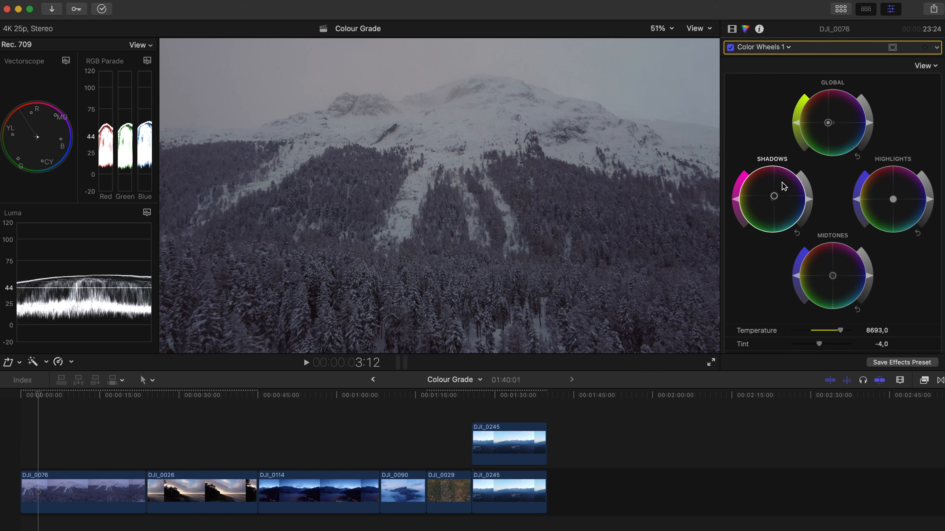
left_click_drag(896, 202, 866, 220)
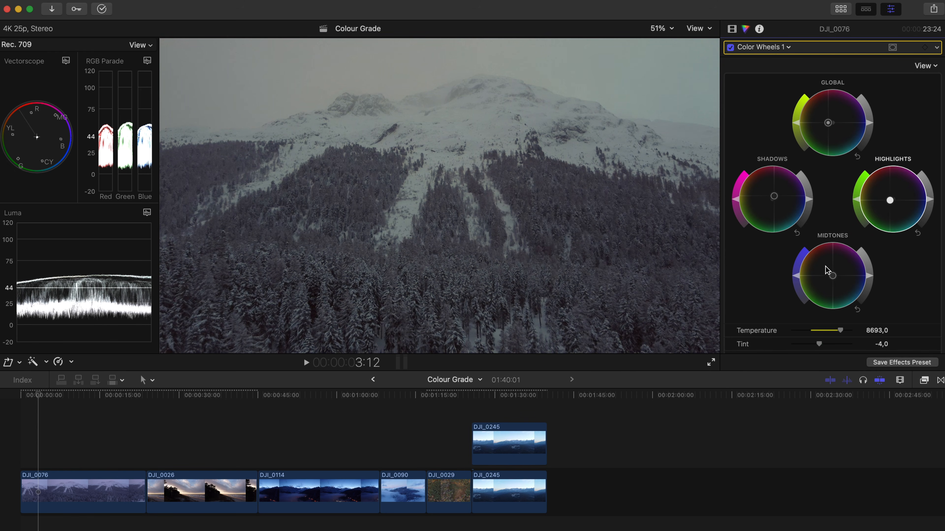
left_click_drag(833, 278, 838, 277)
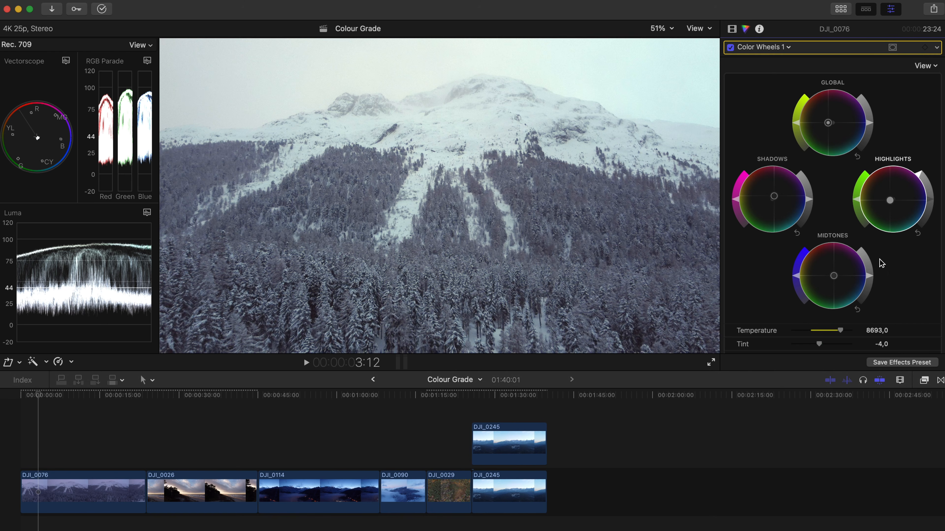
Restore contrast in the mountain shot by lowering the midtones' brightness and slightly lowering the shadows' brightness
mouse_move(872, 280)
left_mouse_down()
mouse_move(870, 298)
mouse_move(867, 290)
left_mouse_up()
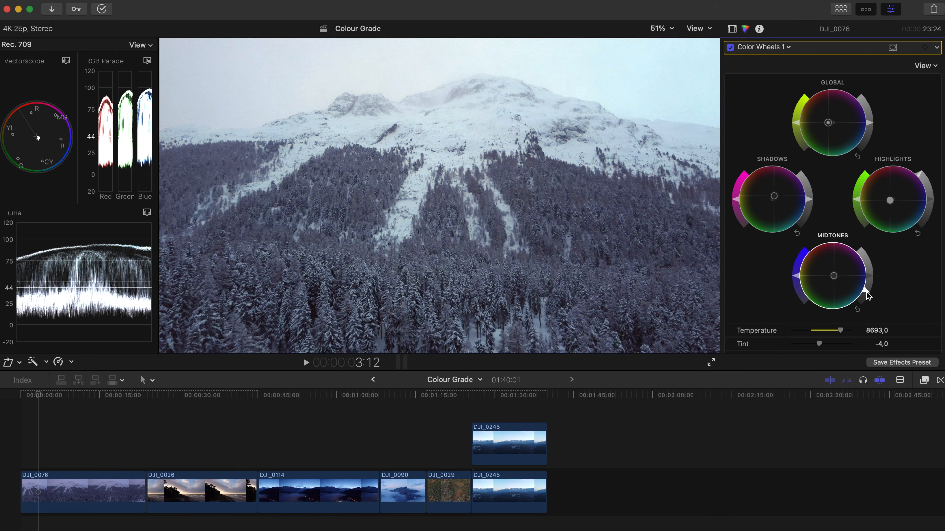
left_click_drag(810, 203, 811, 206)
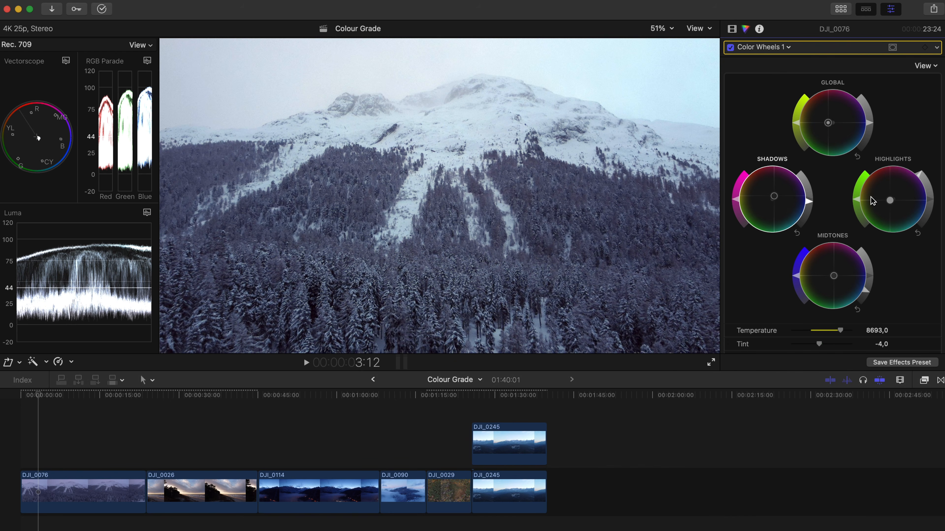
Warm the highlights toward yellow and slightly lower the shadows' saturation
left_click_drag(886, 204, 872, 193)
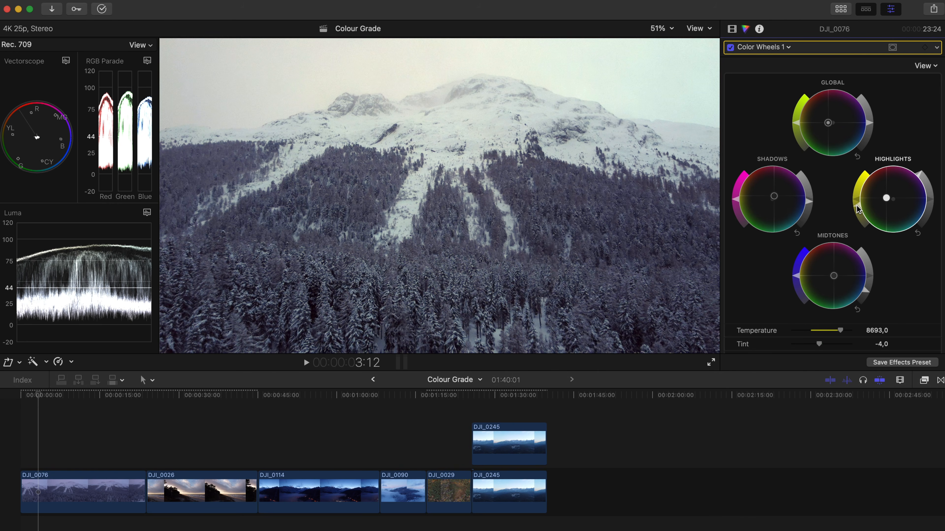
left_click_drag(737, 201, 754, 146)
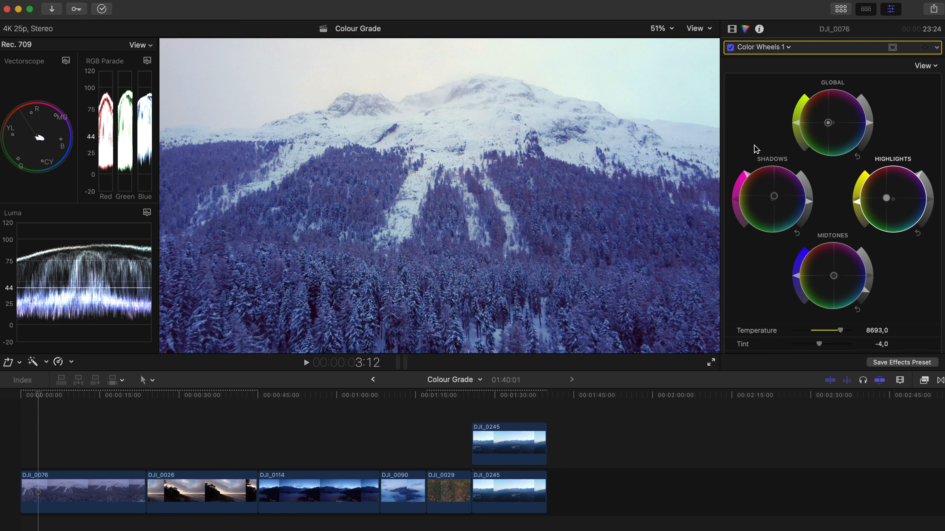
left_click_drag(755, 158, 746, 208)
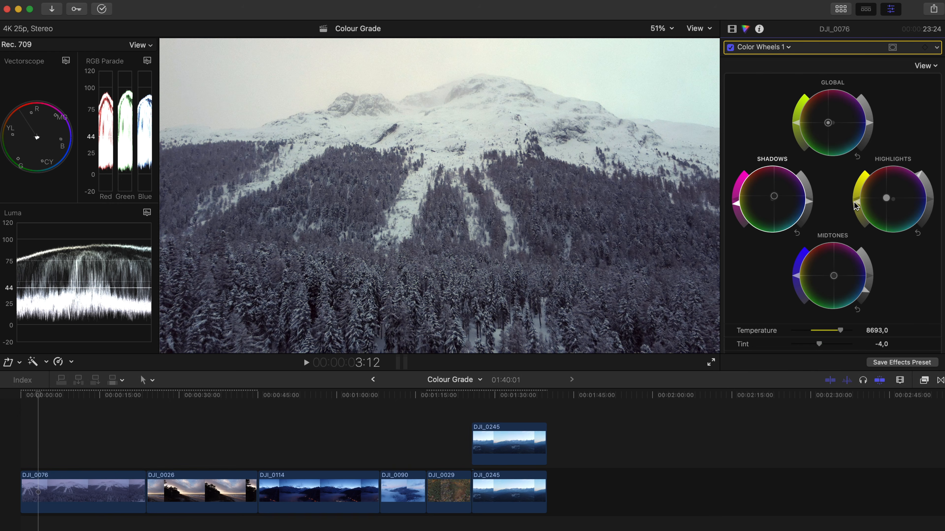
Play back the graded mountain clip and compare it with the color wheels correction off and on
key("space")
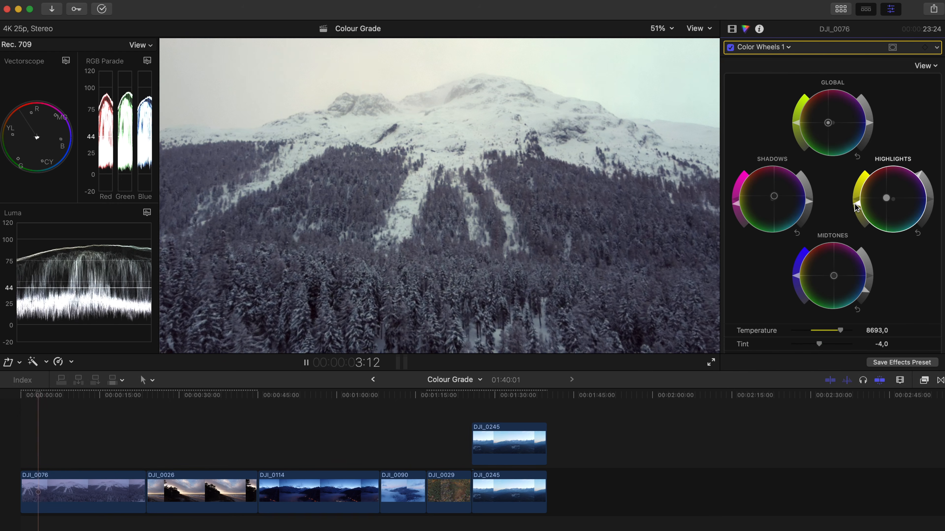
key("space")
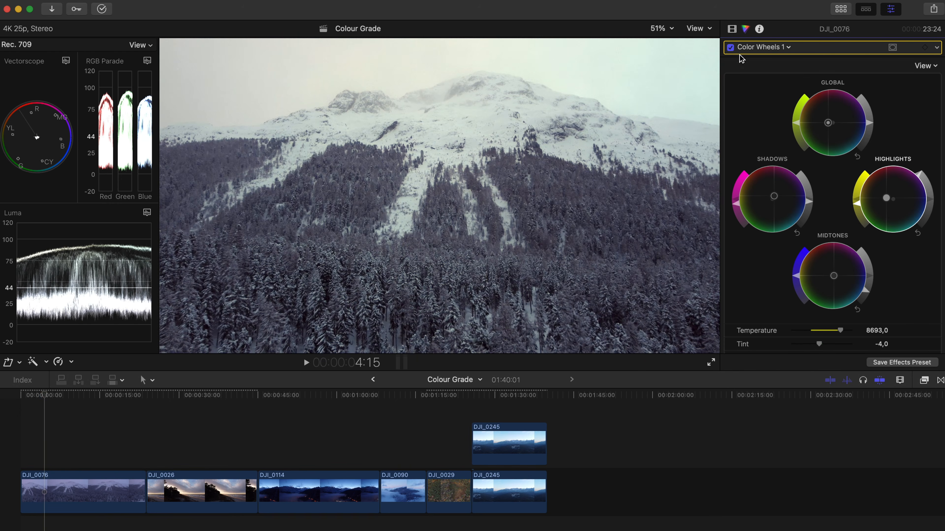
left_click(730, 48)
left_click(730, 48)
key("space")
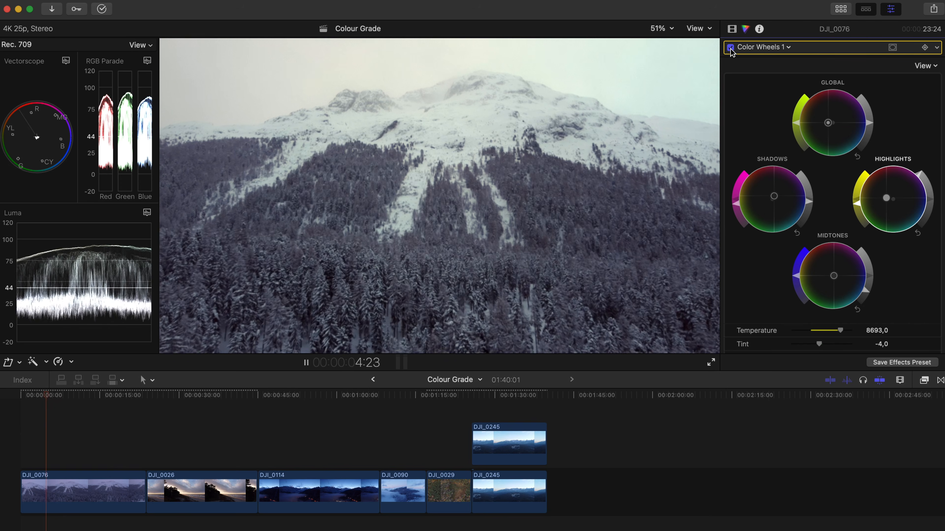
key("space")
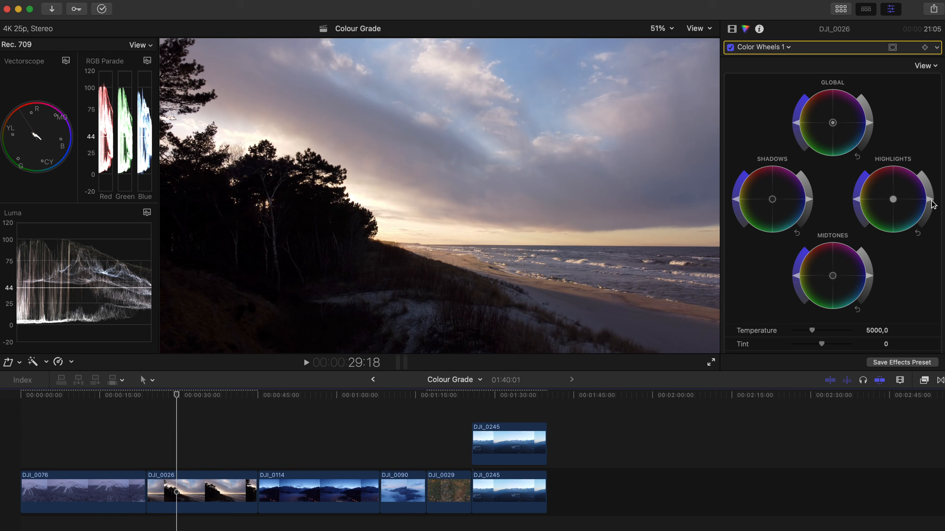
Brighten the midtones of the beach clip DJI_0026 and slightly darken its shadows
left_click_drag(933, 202, 931, 199)
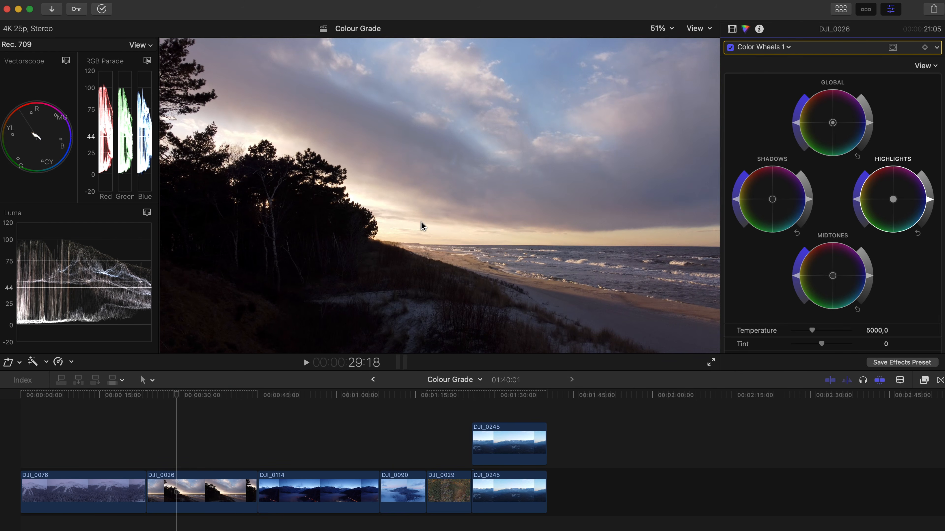
mouse_move(870, 278)
left_mouse_down()
mouse_move(862, 255)
mouse_move(864, 274)
left_mouse_up()
mouse_move(810, 201)
left_mouse_down()
mouse_move(807, 186)
mouse_move(812, 201)
left_mouse_up()
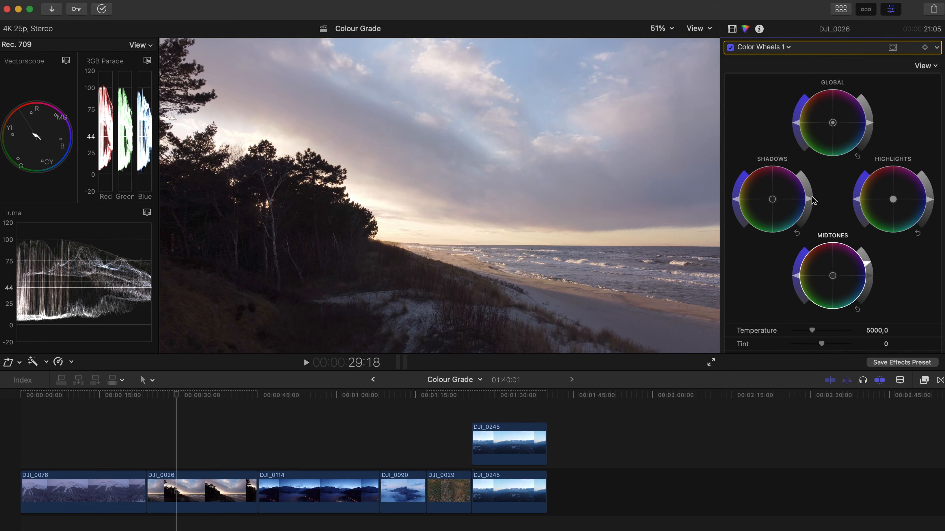
left_click_drag(811, 202, 812, 204)
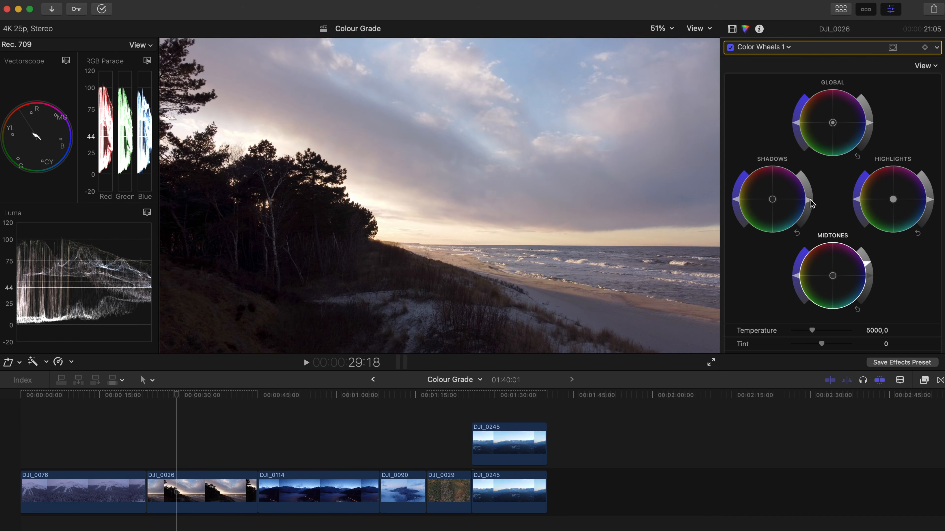
left_click(810, 200)
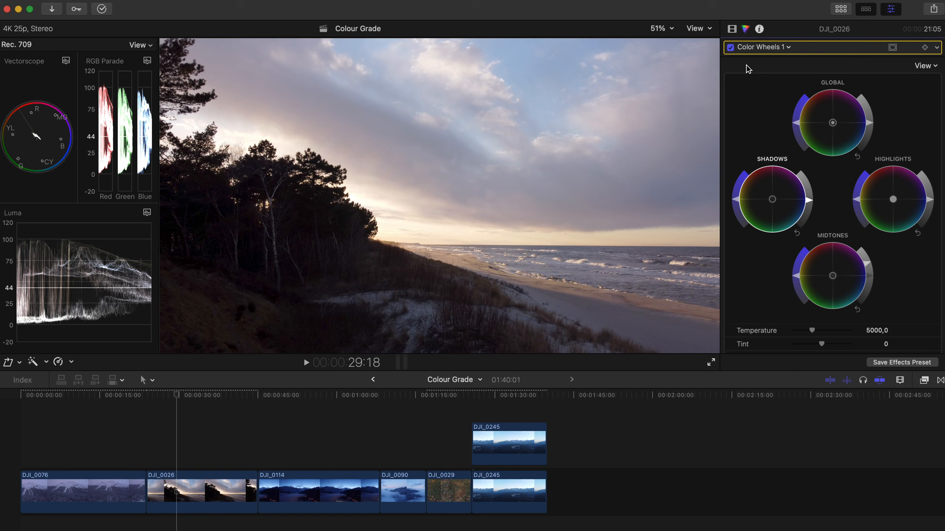
Compare the beach clip's brightness adjustments with the color wheels correction off and on
left_click(730, 47)
left_click(730, 47)
left_click(730, 47)
left_click(731, 47)
Cool the beach clip to temperature 4125 with tint 2, and raise the saturation globally and in the highlights and midtones
left_click_drag(812, 333, 804, 332)
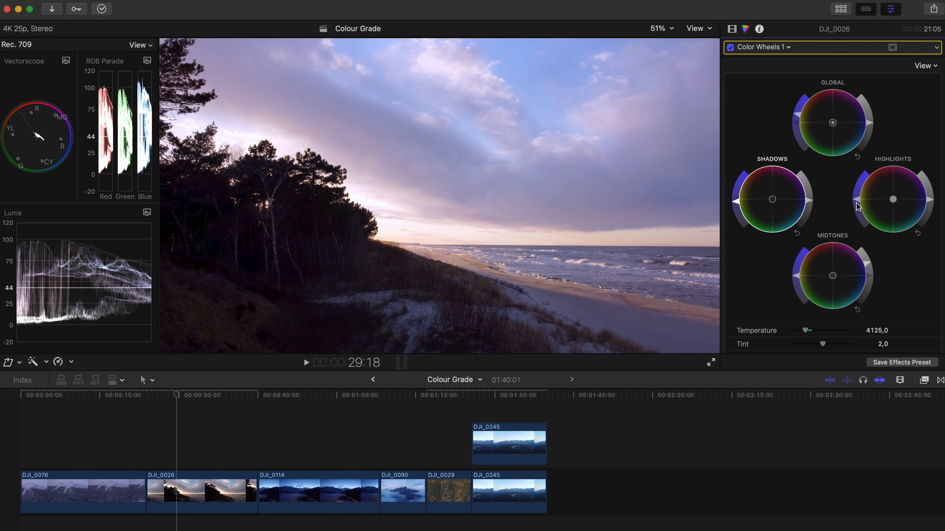
left_click_drag(856, 202, 885, 137)
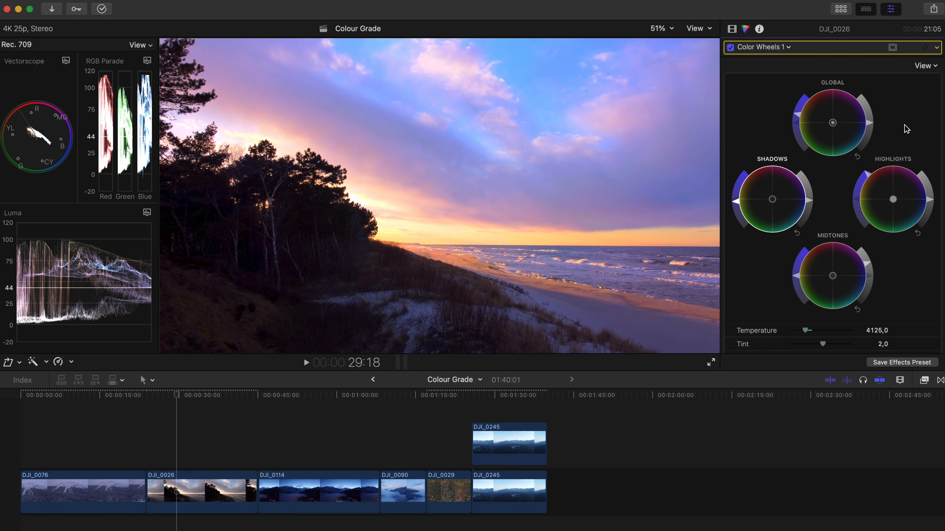
left_click_drag(903, 125, 862, 199)
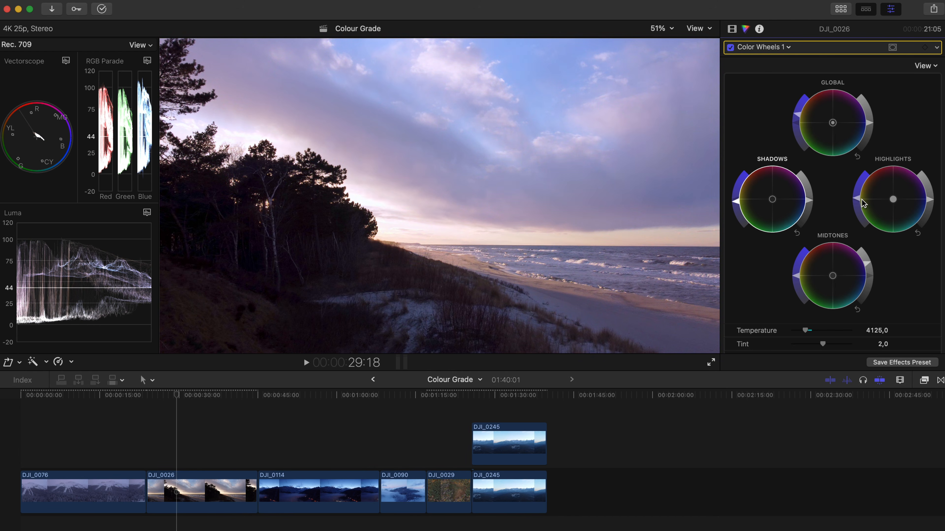
left_click(859, 187)
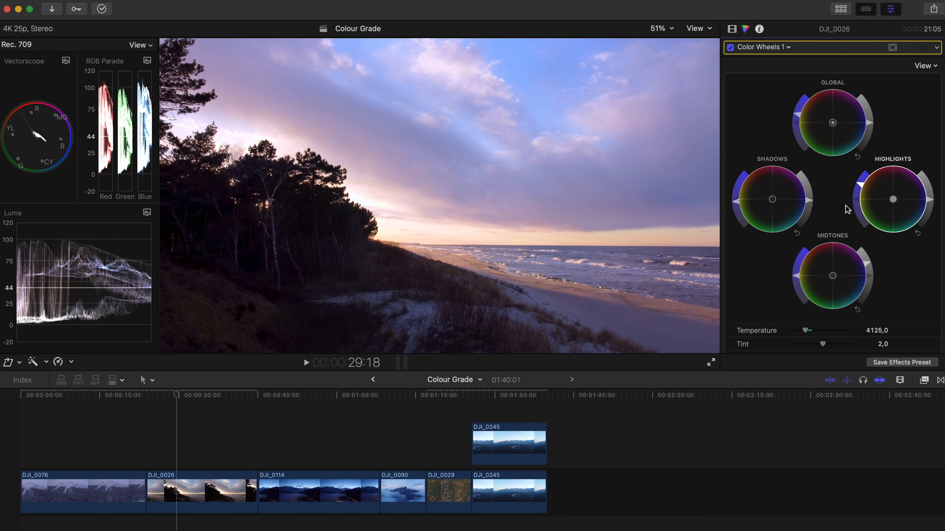
left_click_drag(796, 279, 798, 268)
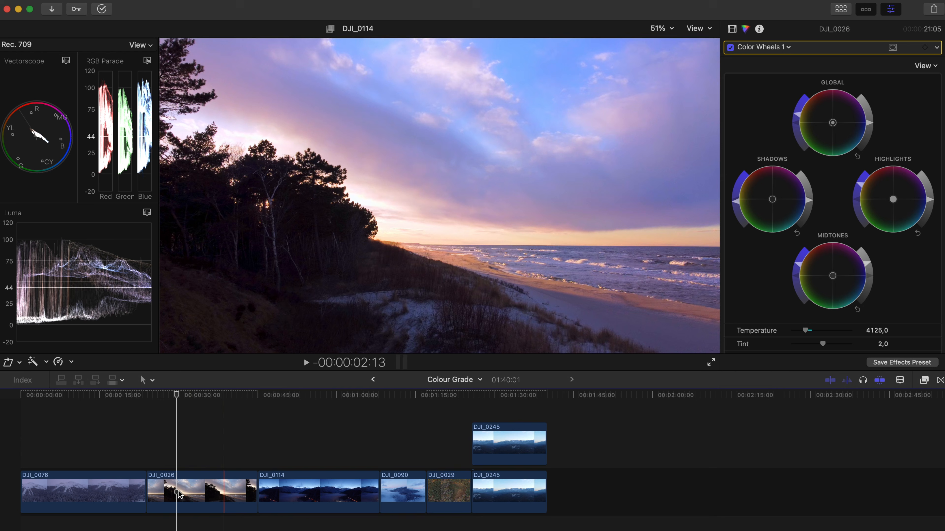
Play back DJI_0026 and compare the graded image with the uncorrected one
key("space")
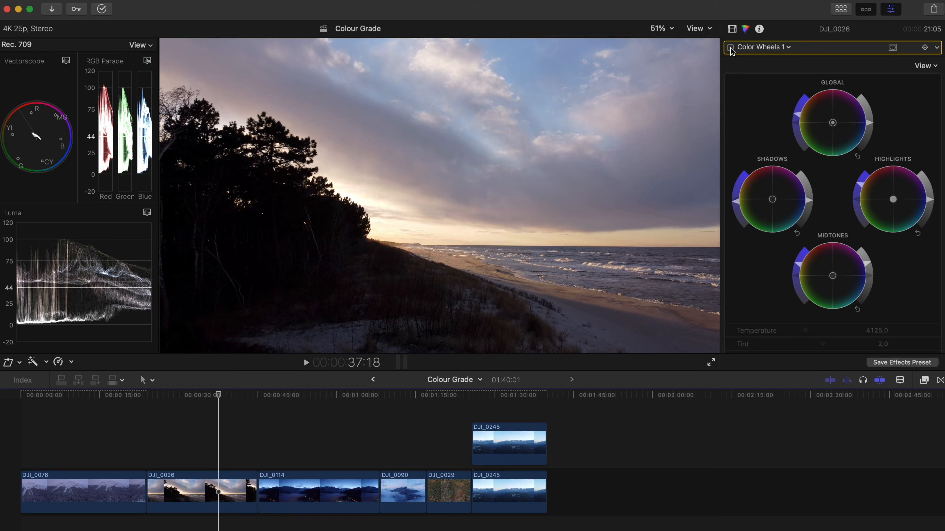
left_click(730, 47)
left_click(730, 47)
left_click(731, 47)
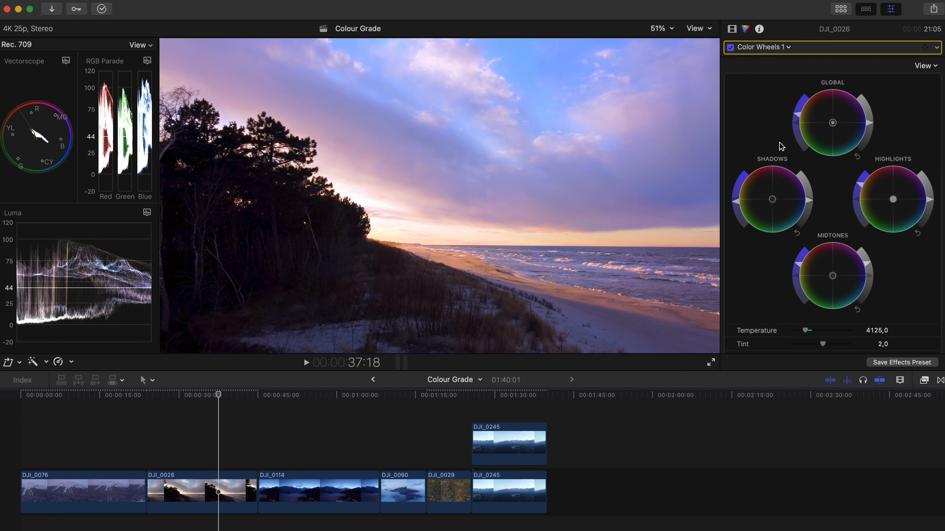
Slightly reduce the highlights' saturation on the beach clip and check it in playback
left_click_drag(859, 185, 859, 188)
key("space")
key("space")
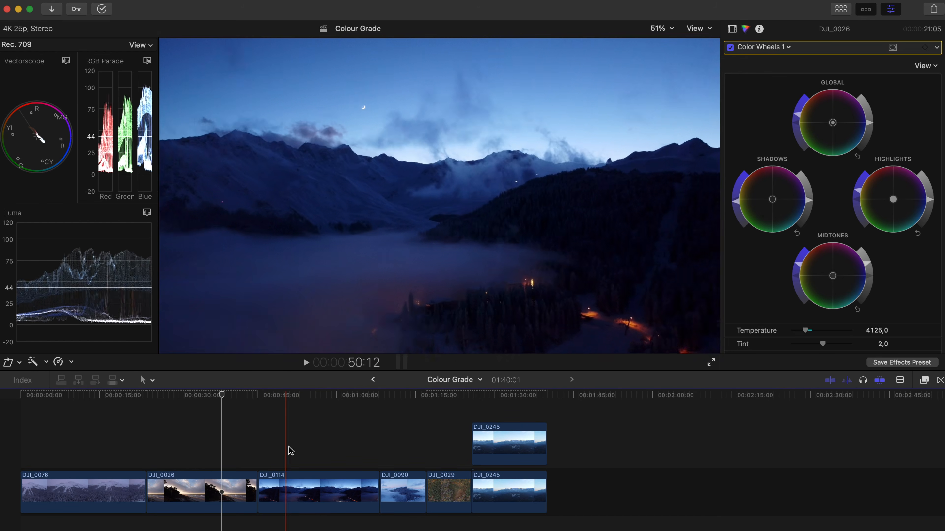
Enable the color wheels correction on DJI_0114 and set its temperature to 6668 and tint to -4
left_click(302, 441)
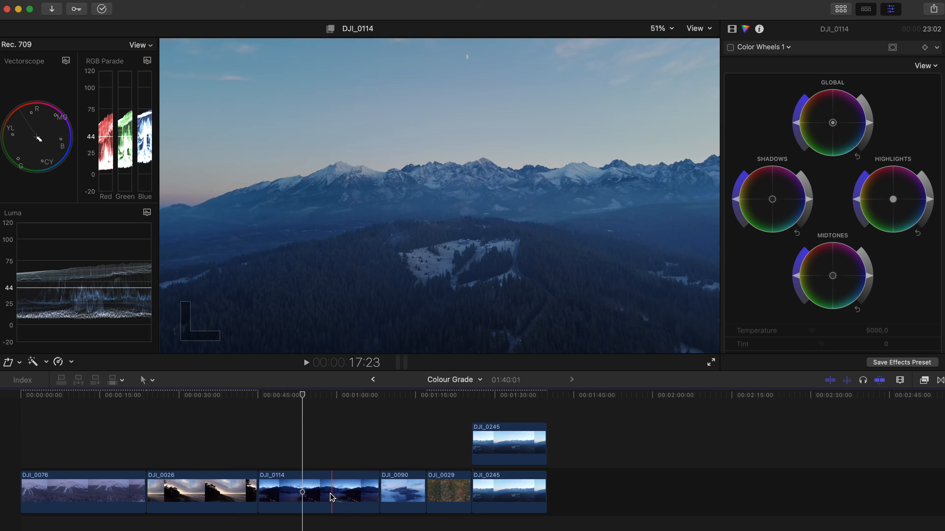
left_click(332, 498)
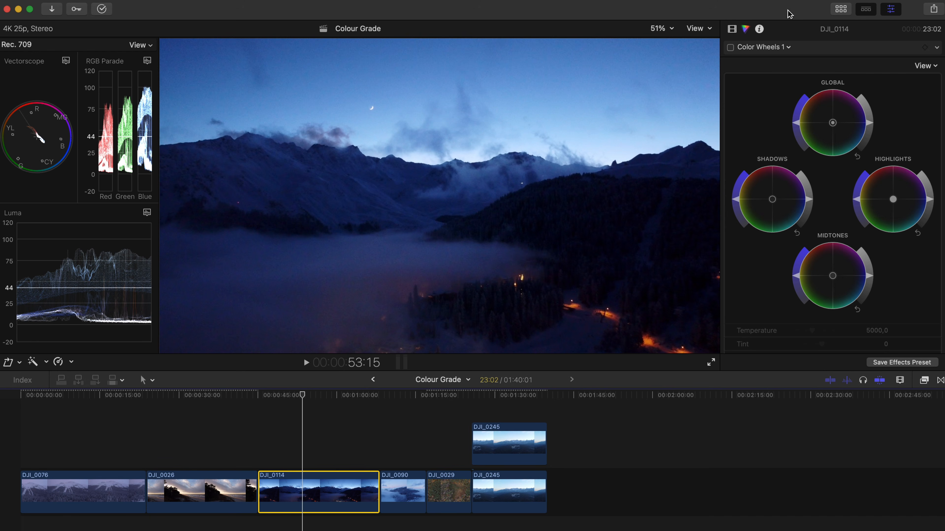
left_click(730, 48)
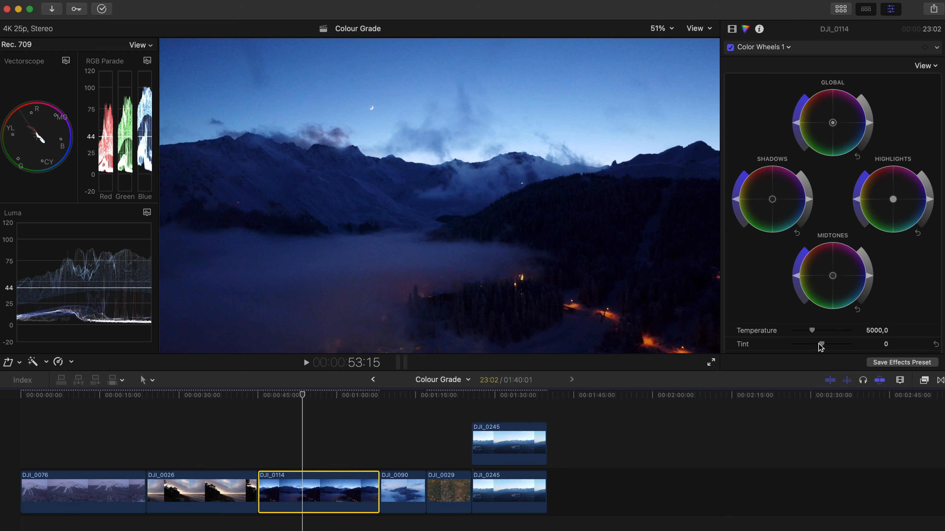
left_click_drag(817, 331, 819, 331)
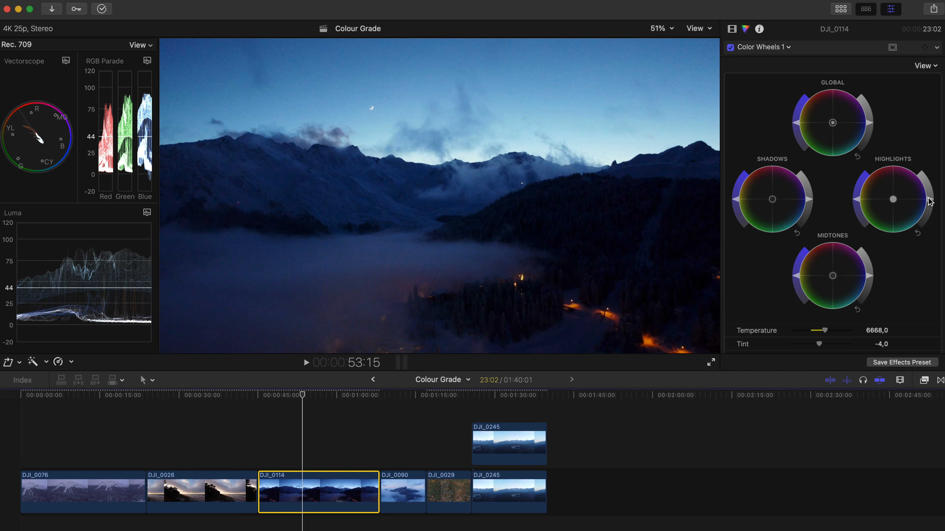
On DJI_0114, brighten the highlights and midtones, slightly darken the shadows, and raise the global and highlights saturation
left_click_drag(929, 201, 929, 199)
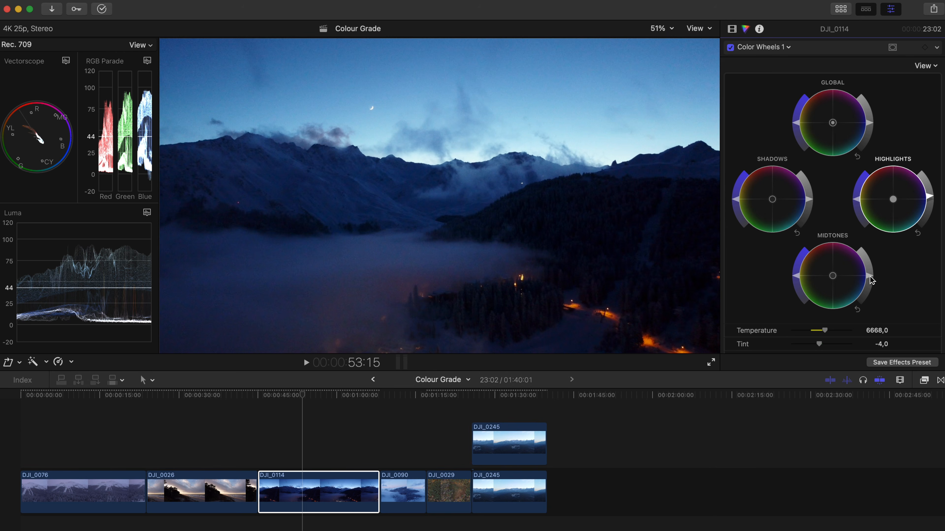
mouse_move(869, 275)
left_mouse_down()
mouse_move(858, 240)
mouse_move(869, 275)
left_mouse_up()
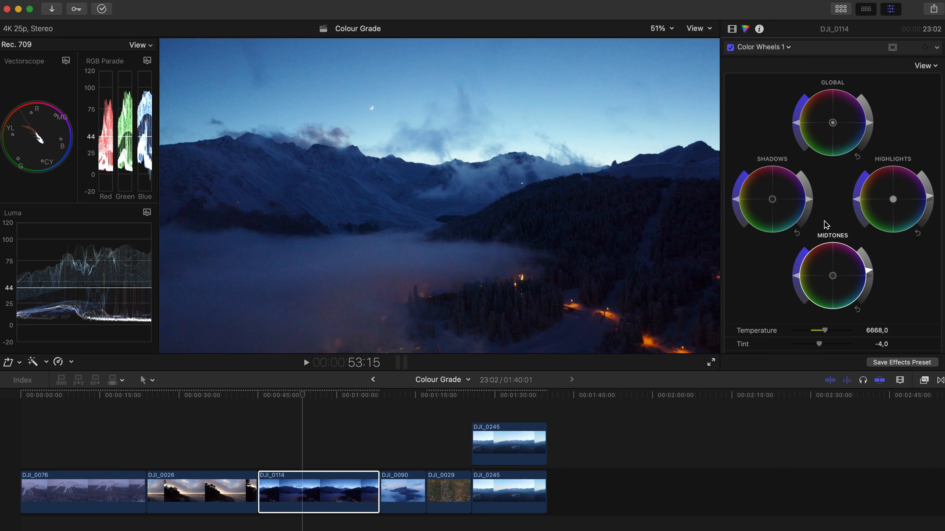
left_click_drag(809, 201, 809, 203)
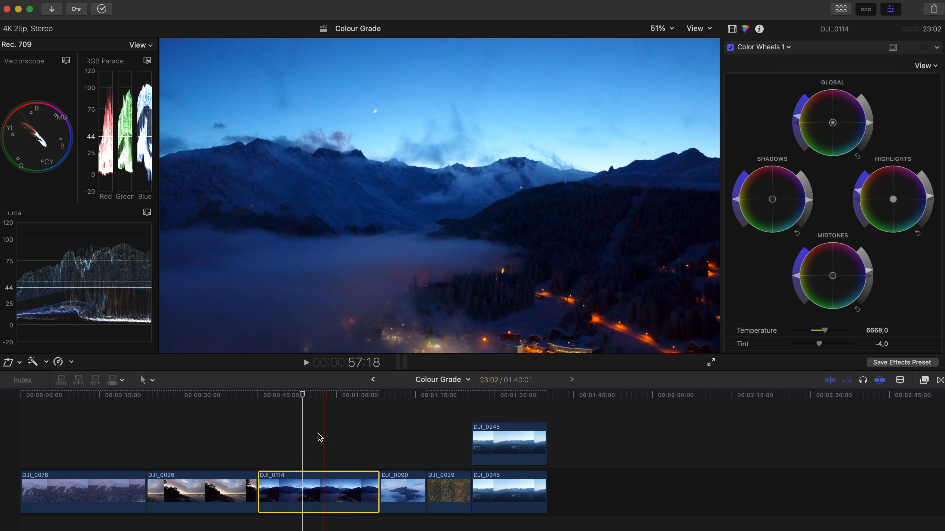
Play back DJI_0114 and compare the graded image with the uncorrected one
left_click(282, 434)
key("space")
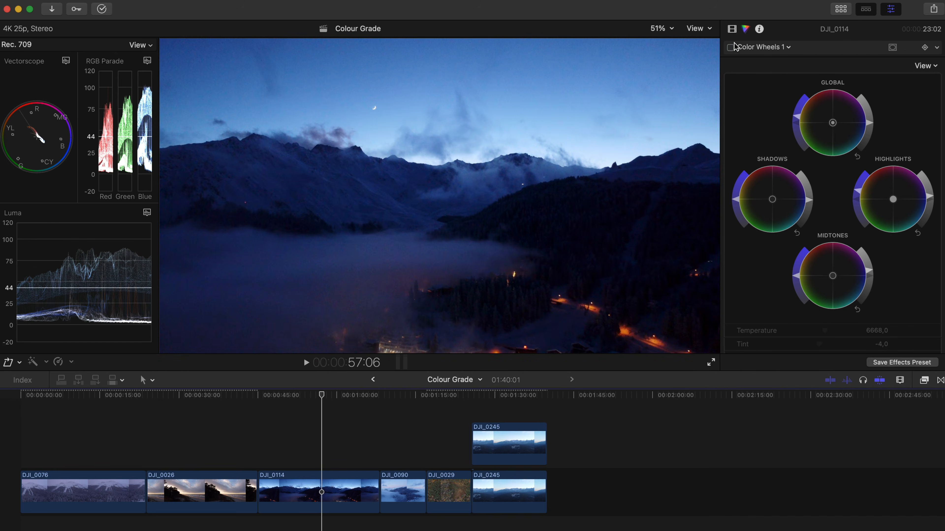
left_click(731, 48)
left_click(731, 48)
left_click(731, 48)
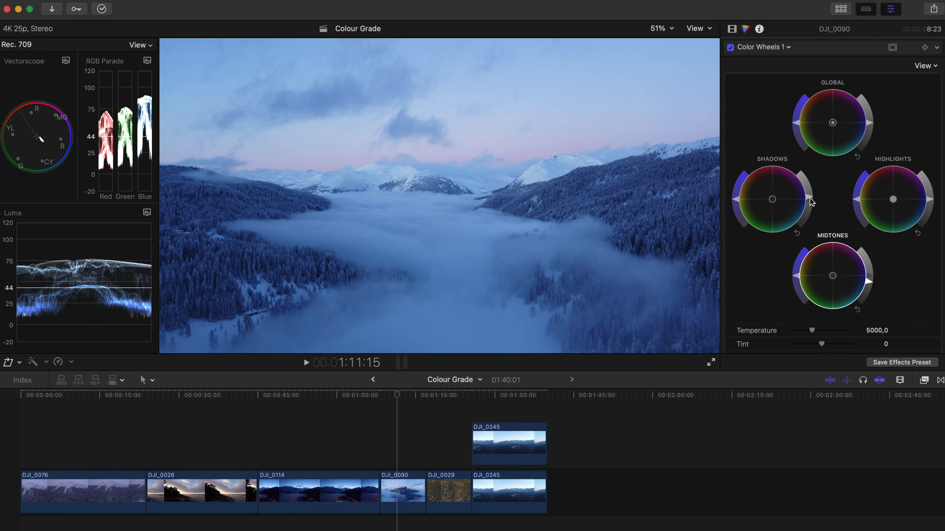
On DJI_0090, darken the midtones, raise the global saturation, and saturate the highlights while tinting them towards magenta
left_click_drag(870, 284, 870, 291)
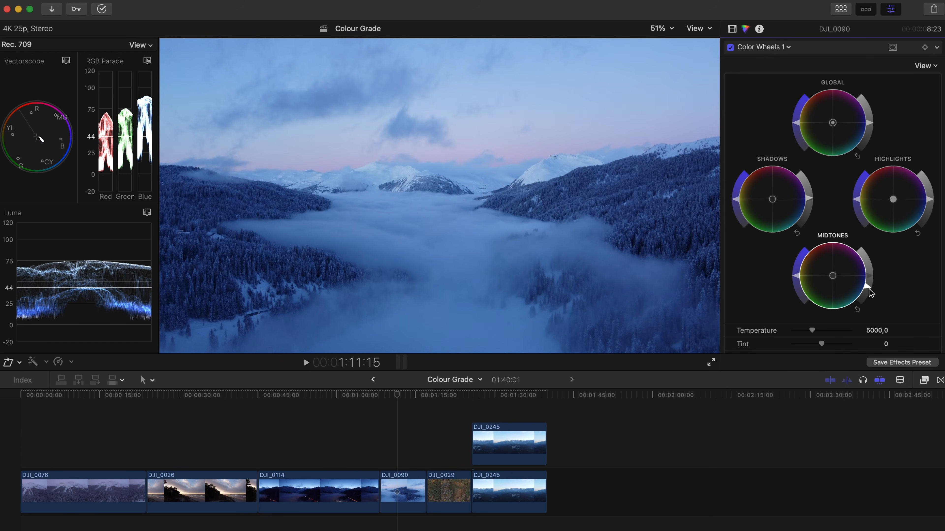
left_click_drag(800, 129, 796, 117)
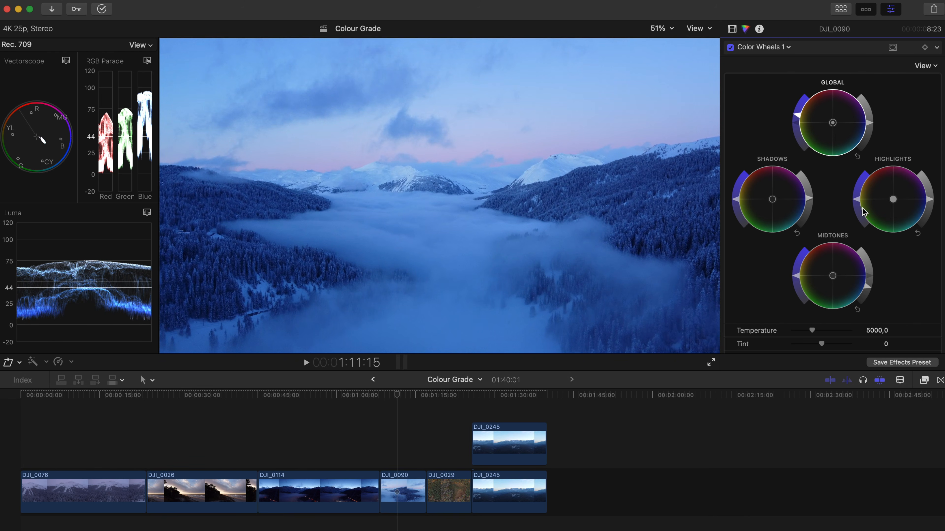
mouse_move(856, 204)
left_mouse_down()
mouse_move(857, 190)
mouse_move(909, 180)
left_mouse_up()
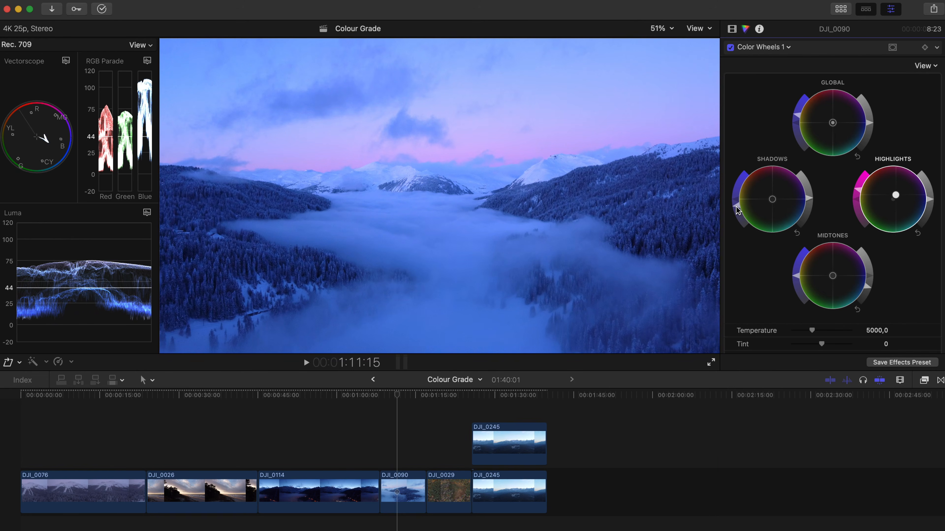
Slightly reduce the saturation of the shadows and midtones on DJI_0090 and brighten its highlights
mouse_move(736, 207)
left_mouse_down()
mouse_move(752, 163)
mouse_move(737, 205)
left_mouse_up()
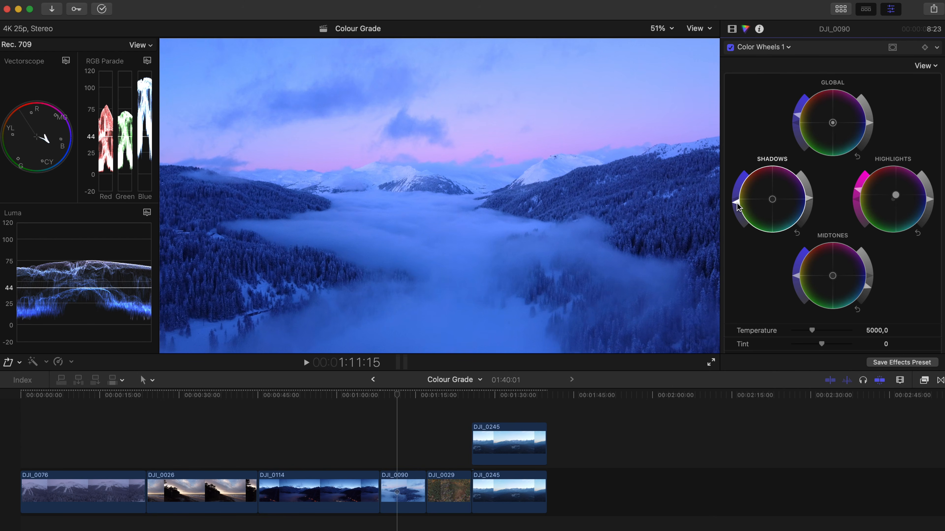
left_click(798, 278)
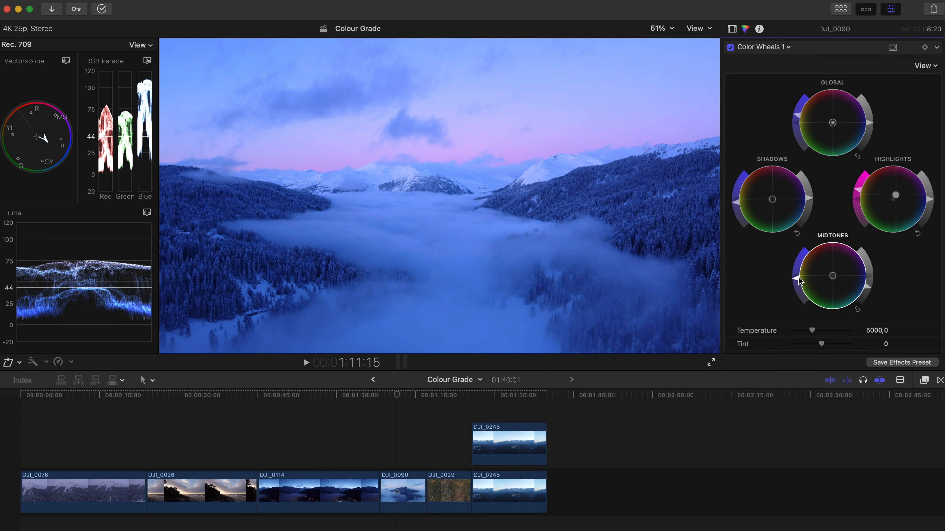
left_click_drag(933, 199, 931, 193)
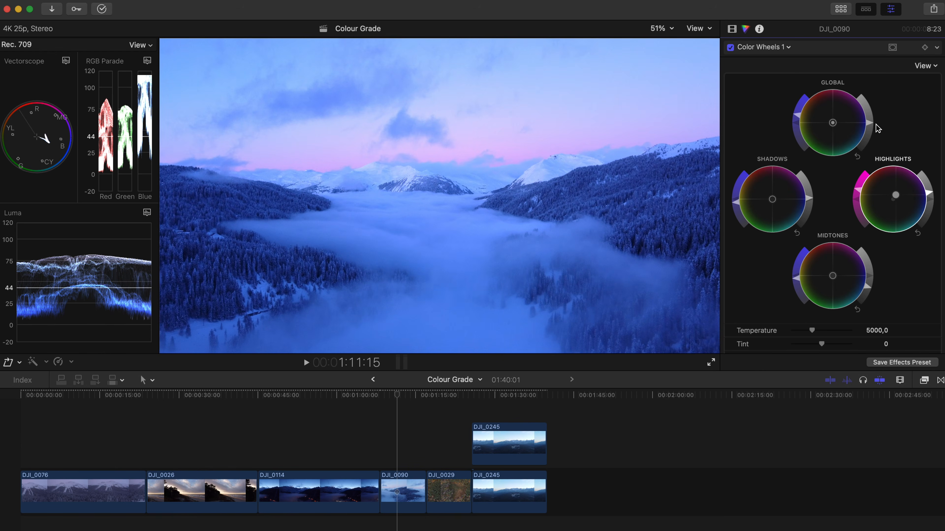
Play back DJI_0090 and compare it with and without the color wheels correction
key("space")
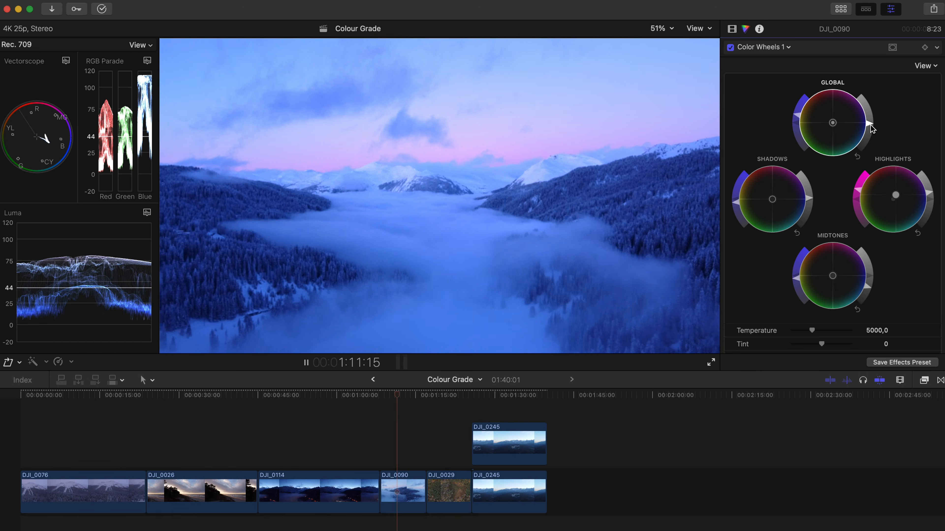
key("space")
left_click(731, 46)
left_click(731, 46)
left_click(731, 45)
left_click(731, 46)
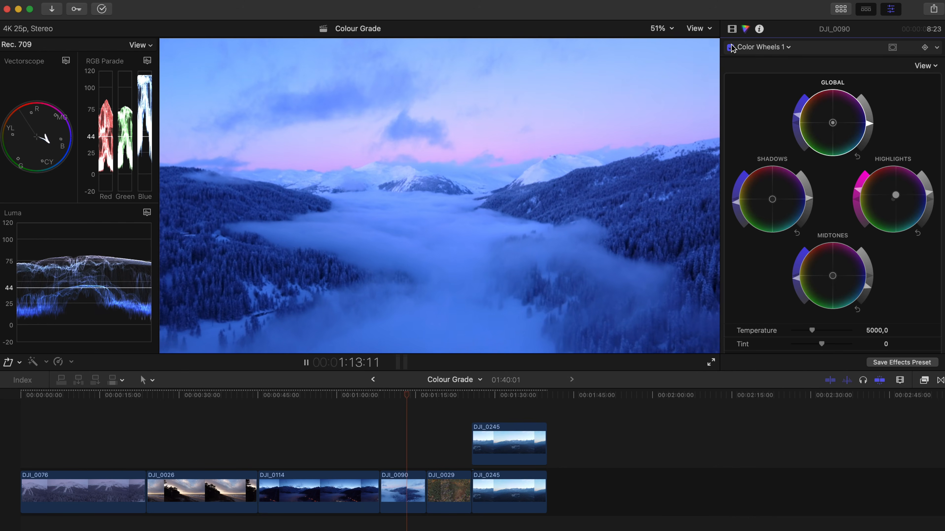
key("space")
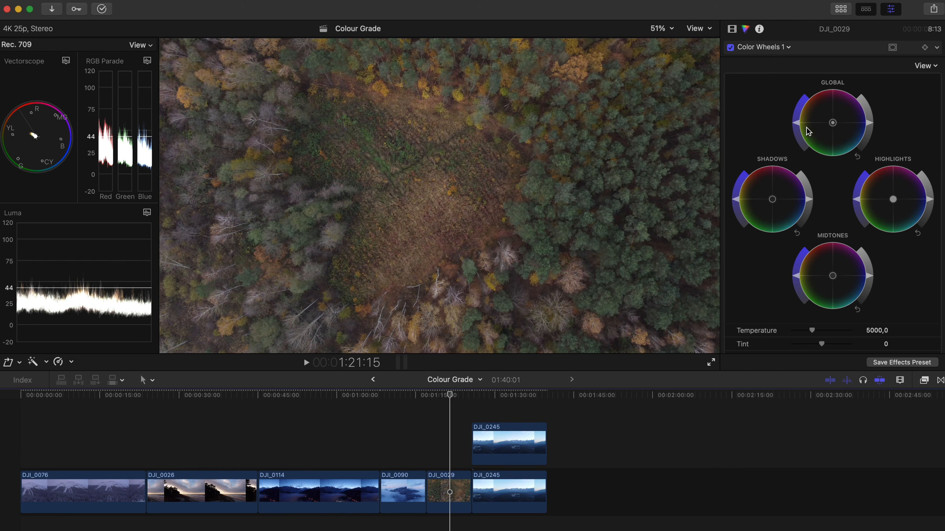
On the forest clip DJI_0029, strongly brighten the highlights, slightly darken the midtones and lower the shadows for more contrast
left_click_drag(930, 202, 928, 177)
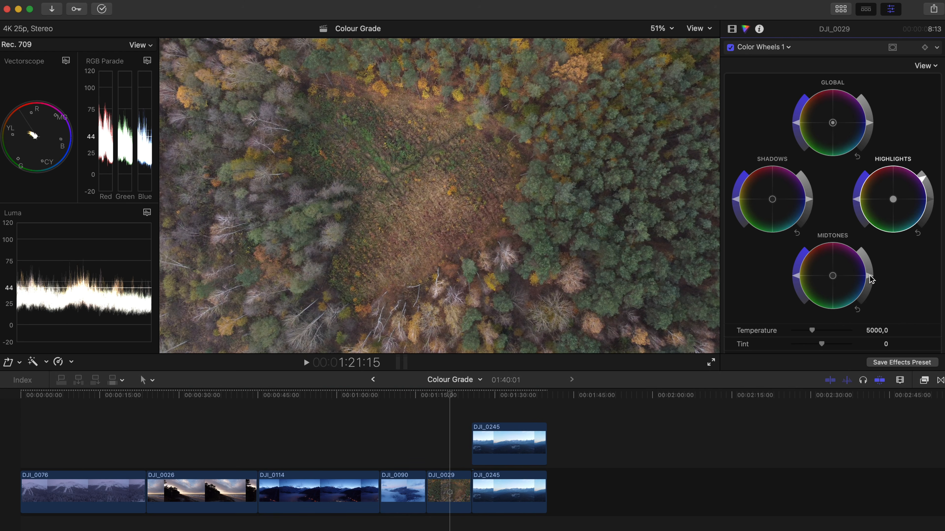
left_click_drag(869, 275, 869, 279)
left_click_drag(810, 201, 810, 209)
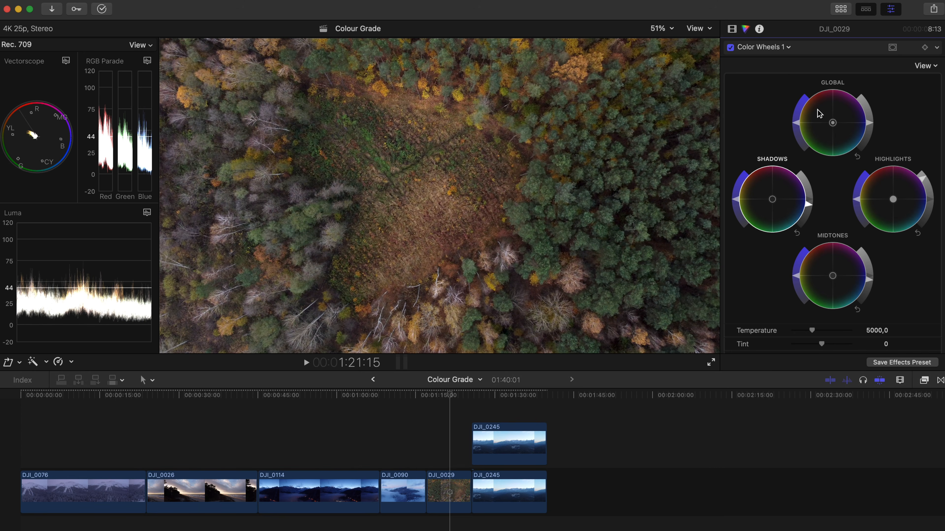
Raise the global, highlights and midtones saturation on DJI_0029
left_click_drag(797, 127, 797, 120)
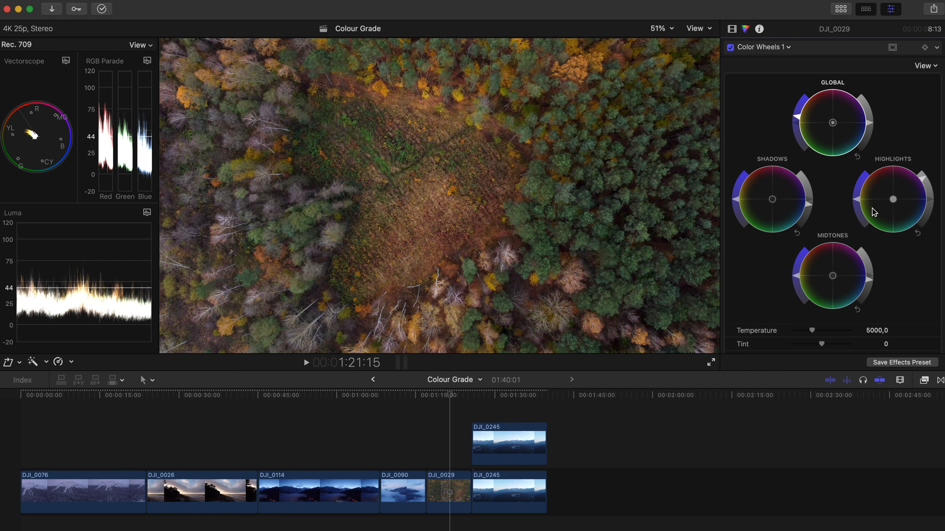
left_click_drag(856, 194, 856, 192)
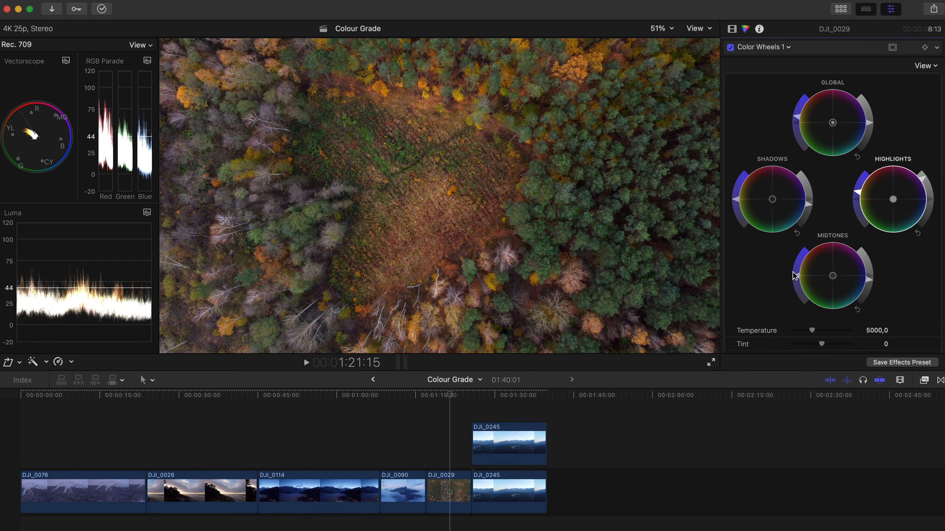
left_click_drag(797, 279, 797, 271)
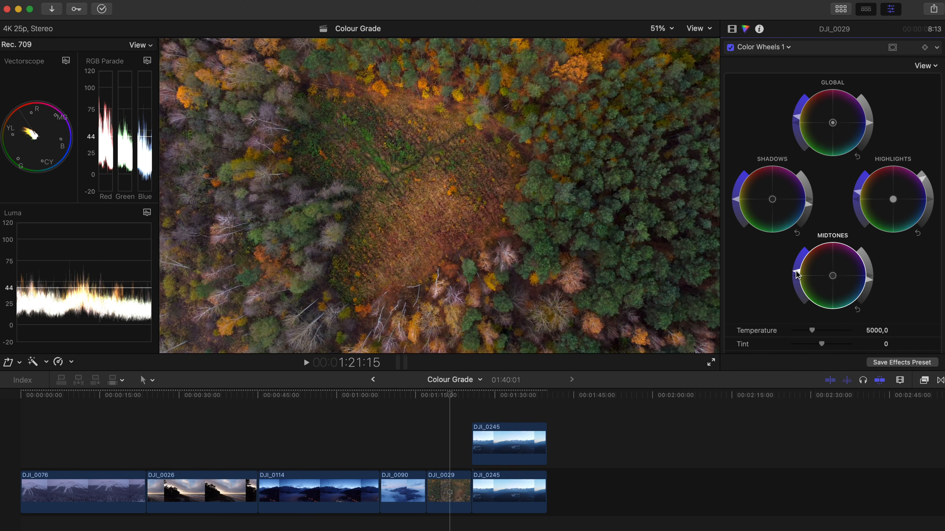
Play back DJI_0029 and compare the graded forest image with the original
key("space")
key("space")
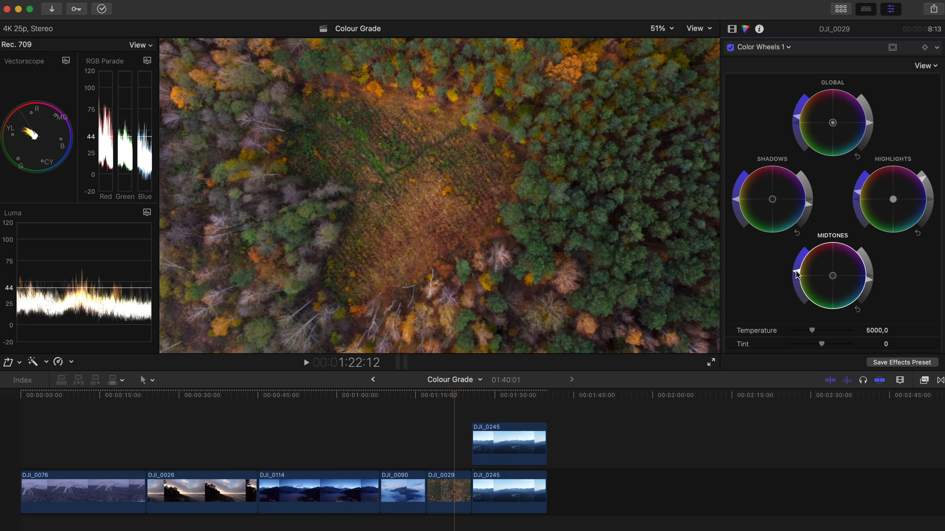
left_click(730, 48)
left_click(730, 48)
left_click(730, 48)
left_click(730, 47)
key("space")
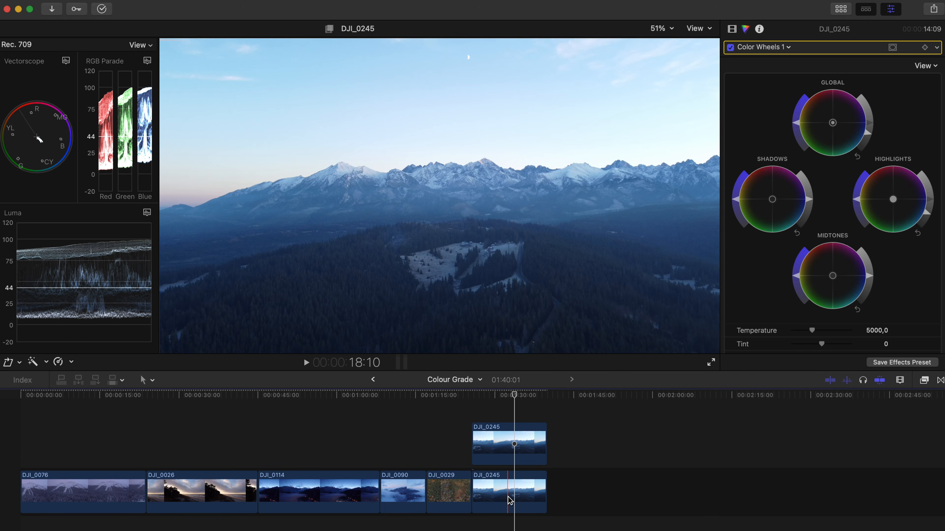
Compare the stacked DJI_0245 clips by repeatedly disabling and re-enabling the upper one, leaving it enabled
left_click(510, 501)
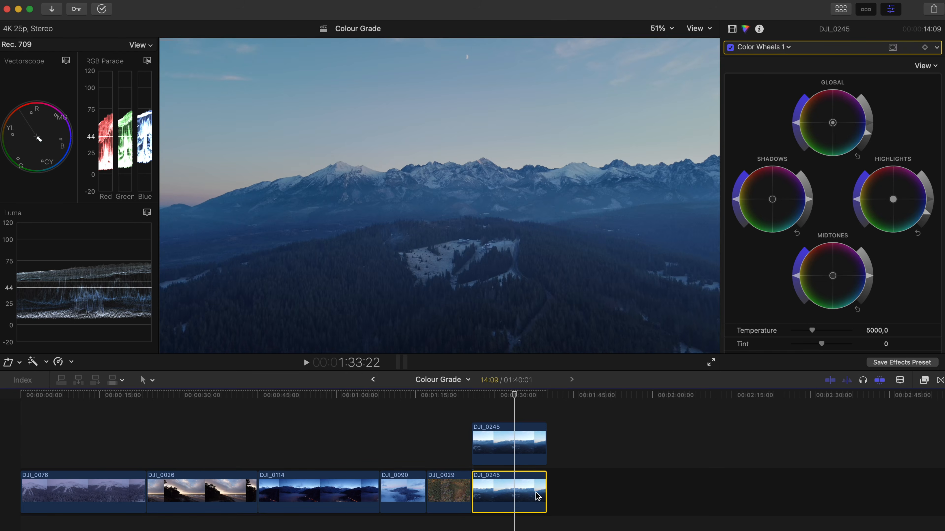
left_click(523, 463)
key("v")
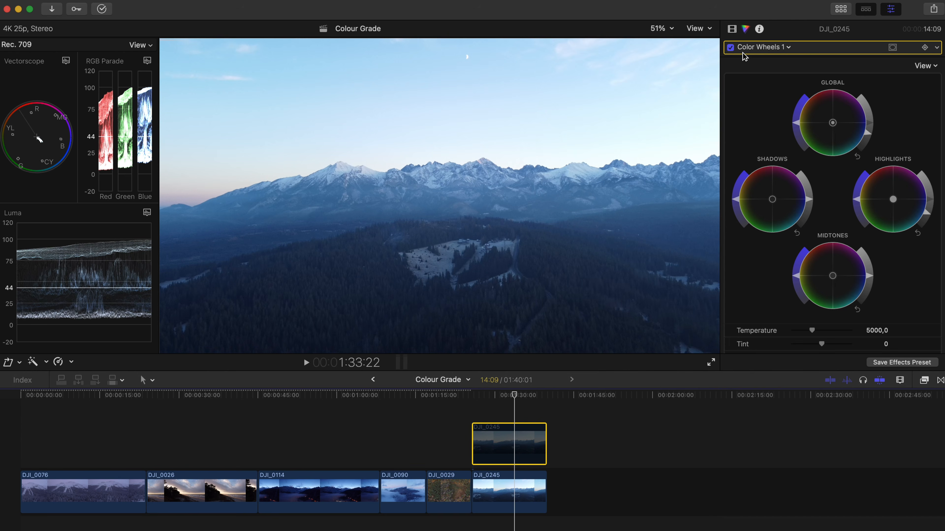
left_click(730, 47)
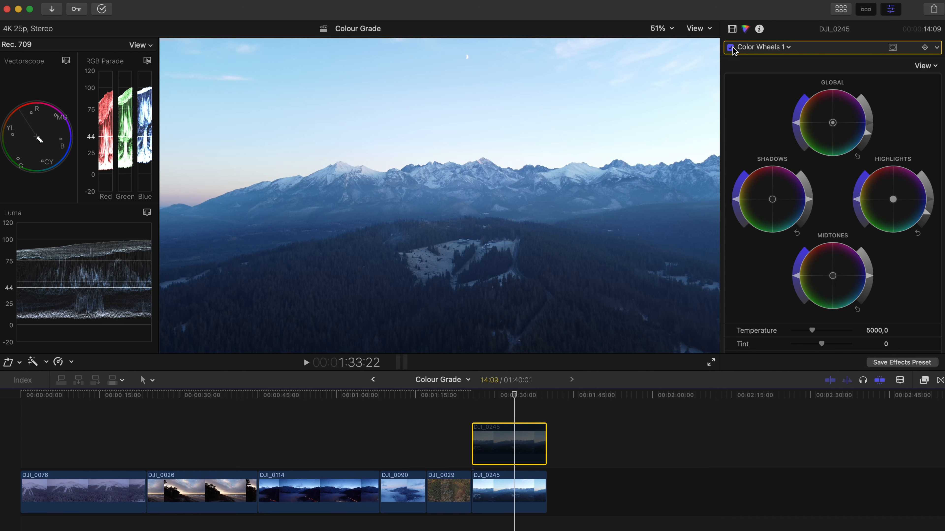
key("v")
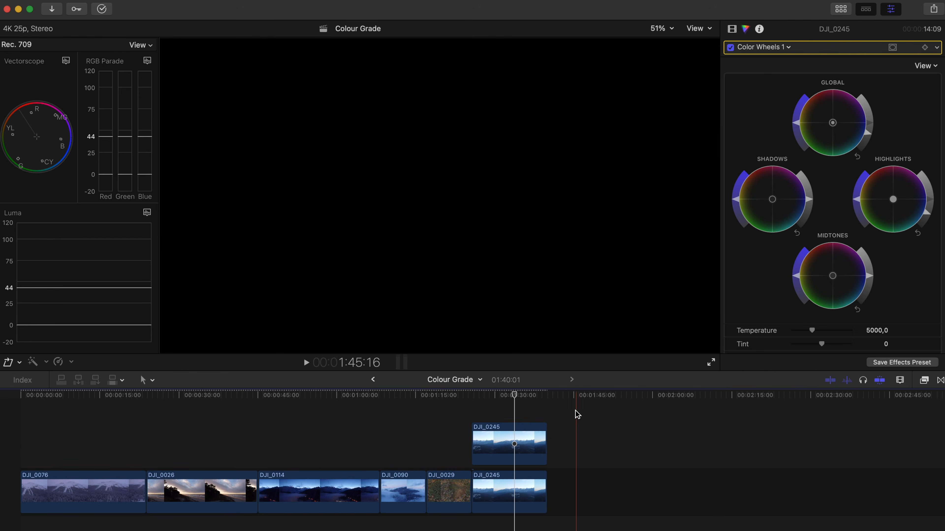
left_click(515, 445)
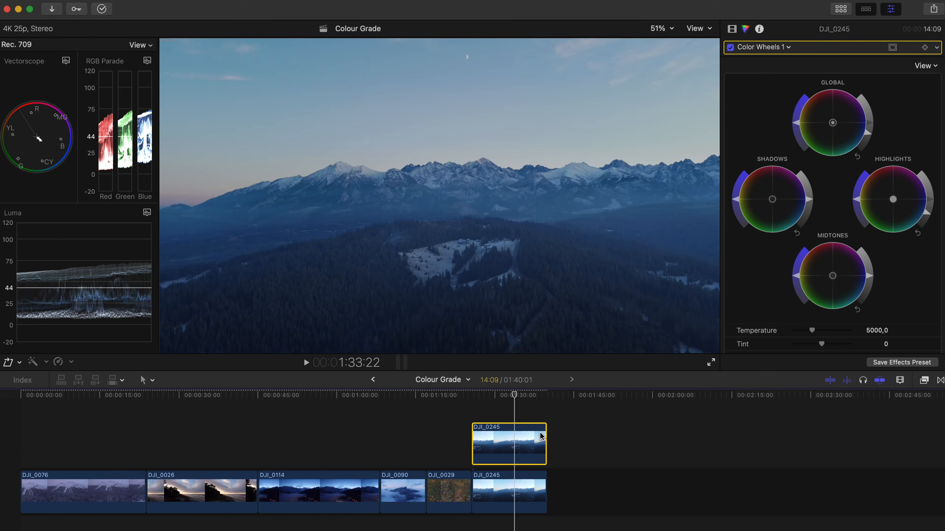
key("v")
key("v")
key("v")
key("v")
key("v")
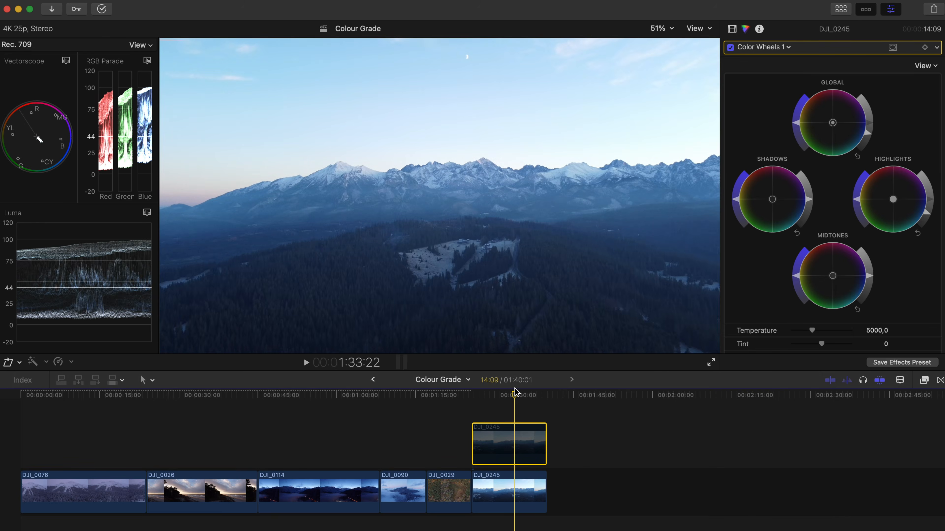
key("v")
key("v")
key("v")
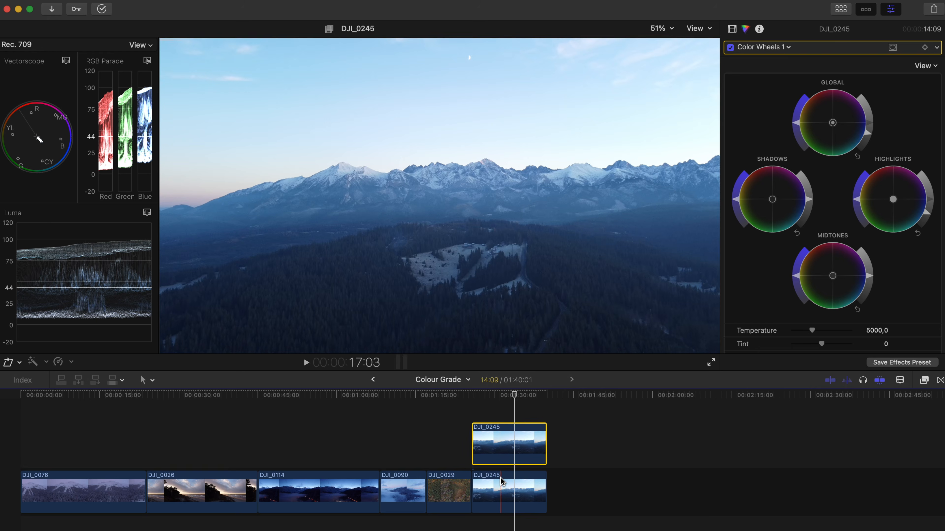
Inspect the lower and upper DJI_0245 clips individually to see what each contributes to the combined image
left_click(500, 488)
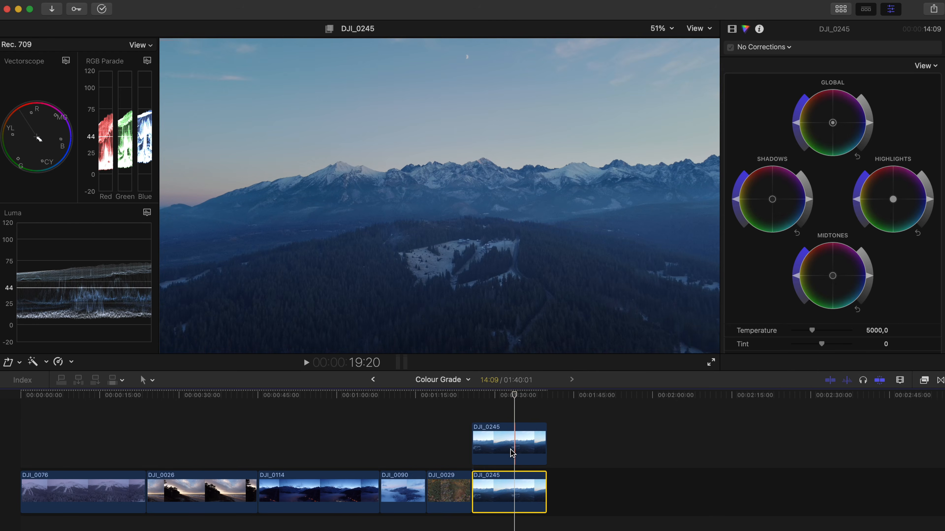
left_click(513, 452)
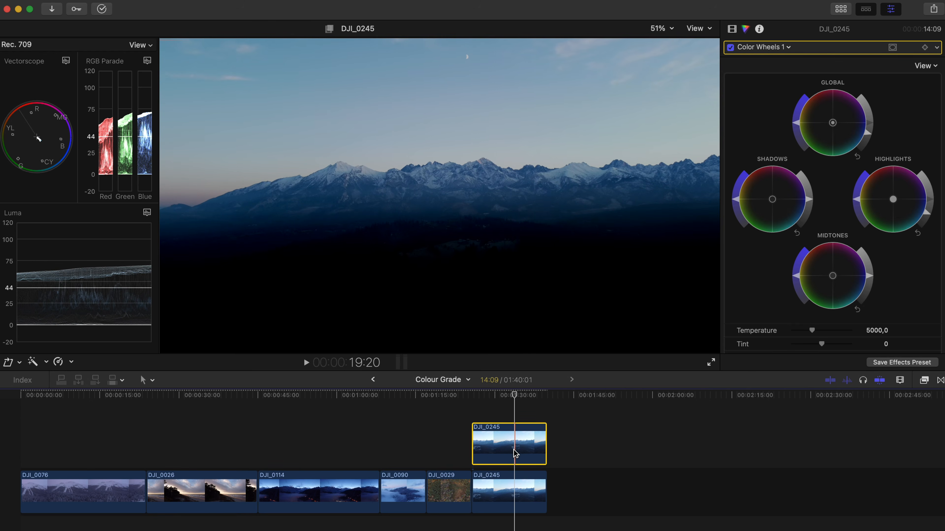
left_click(513, 450)
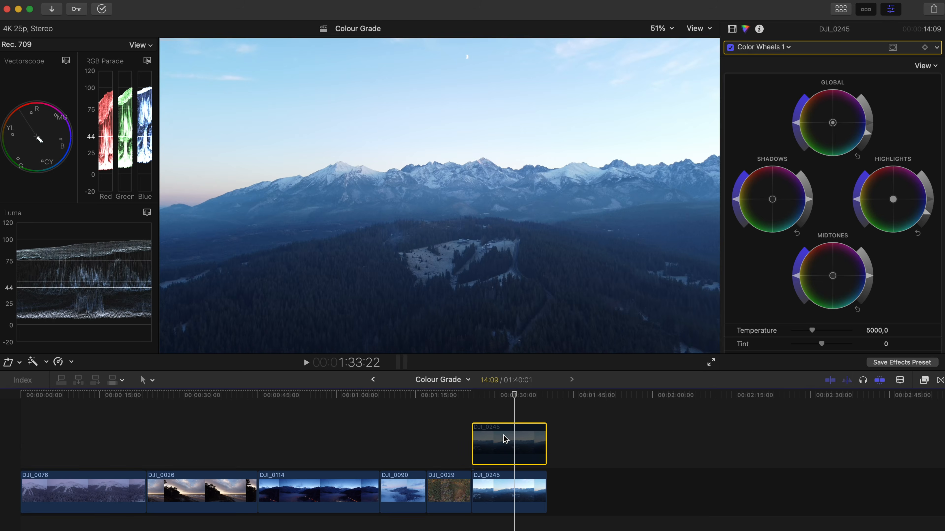
left_click(511, 412)
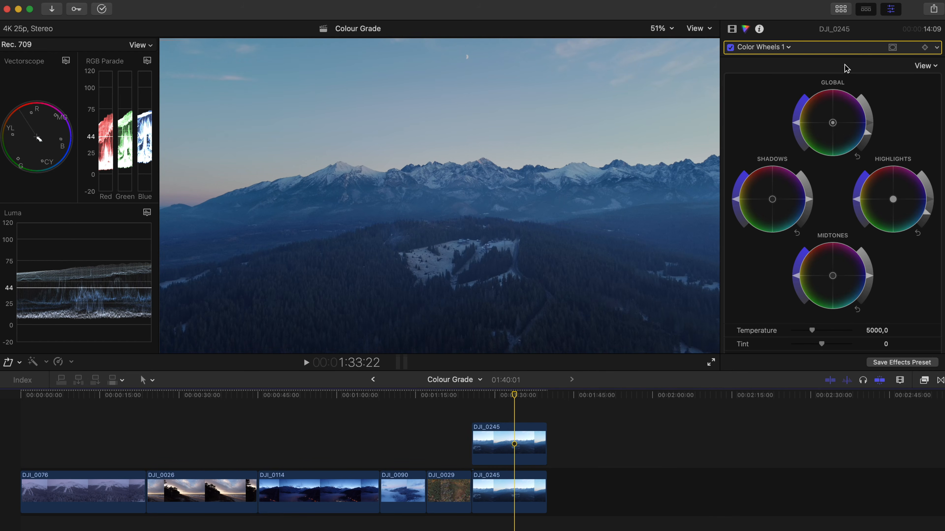
Add the Long adjustment layer above the stacked DJI_0245 clips, matching their length, and select it for grading
left_click(841, 9)
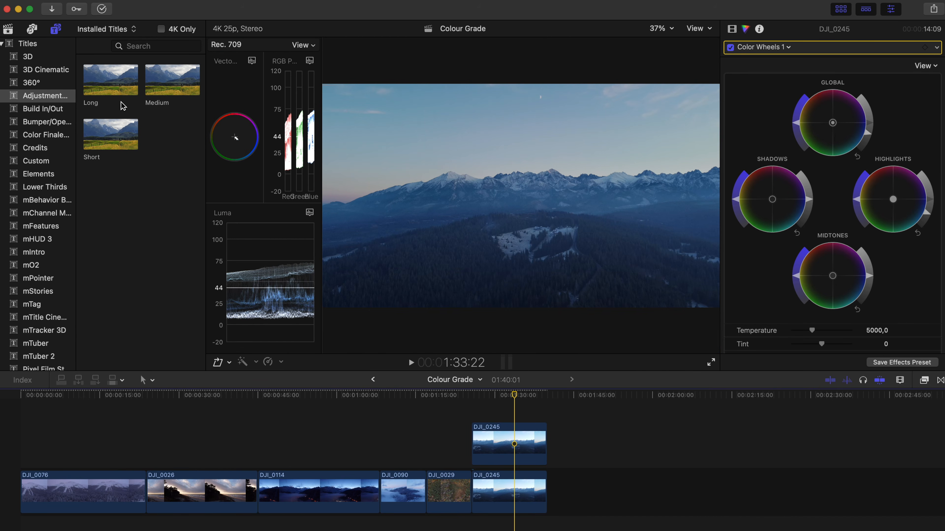
left_click_drag(112, 80, 545, 415)
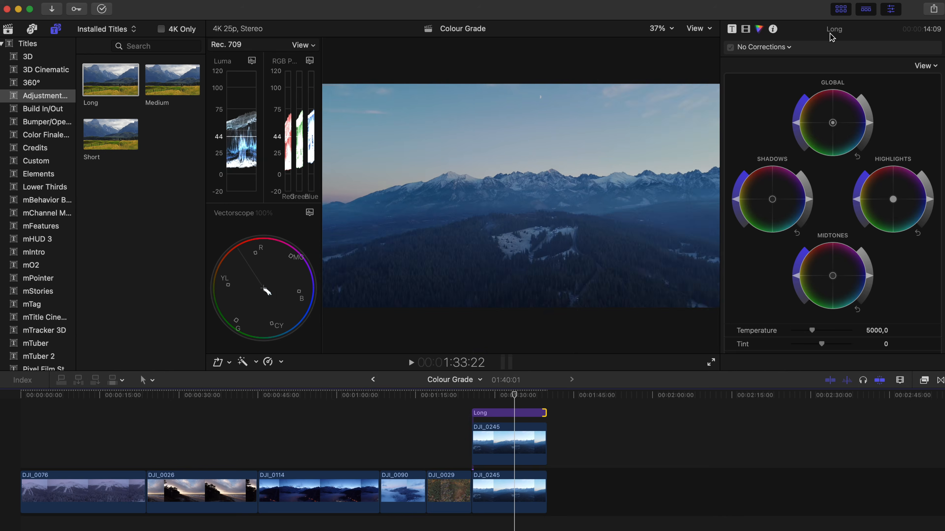
left_click(847, 12)
left_click(522, 414)
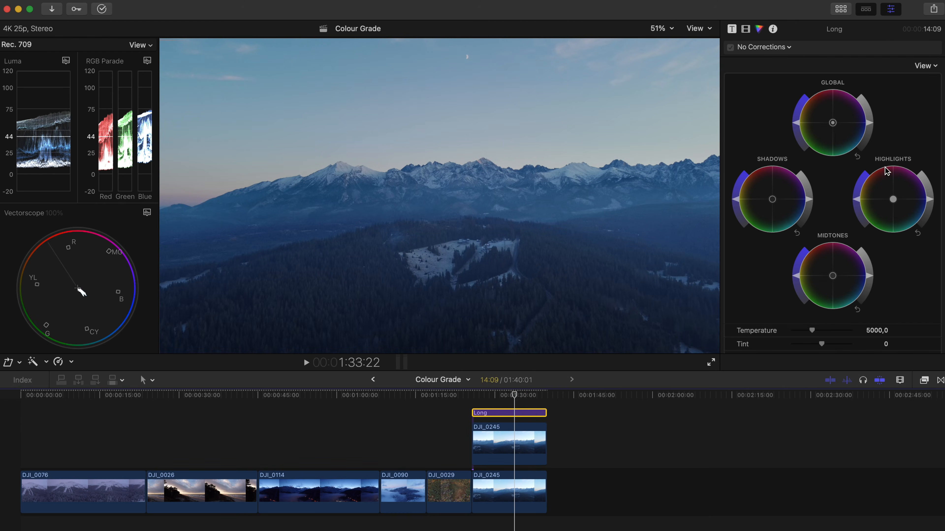
Grade the Long adjustment layer with brighter highlights and midtones, deeper shadows, more global and highlight saturation, and a temperature of about 6688, and play it back
left_click_drag(934, 203, 929, 193)
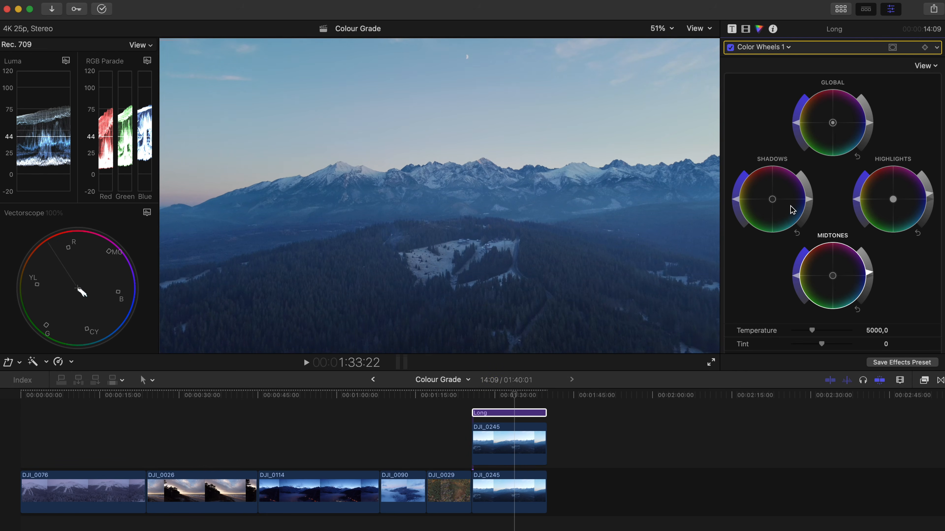
left_click_drag(809, 201, 808, 204)
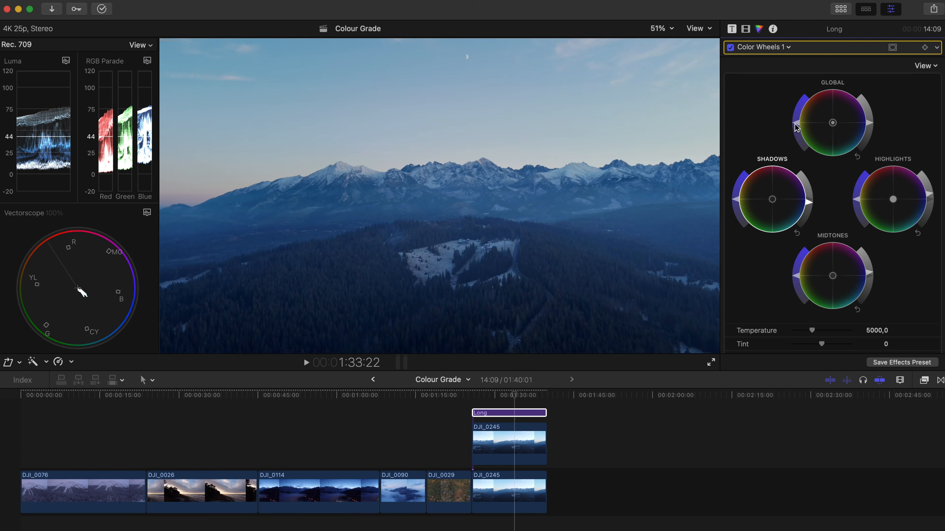
left_click_drag(796, 123, 795, 119)
mouse_move(856, 204)
left_mouse_down()
mouse_move(873, 169)
mouse_move(860, 191)
left_mouse_up()
left_click_drag(812, 332, 814, 334)
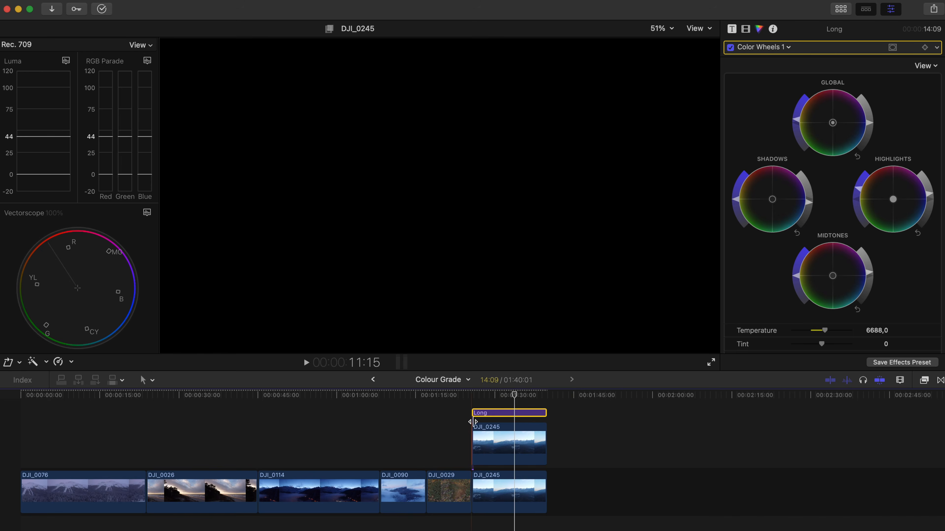
left_click(488, 396)
key("space")
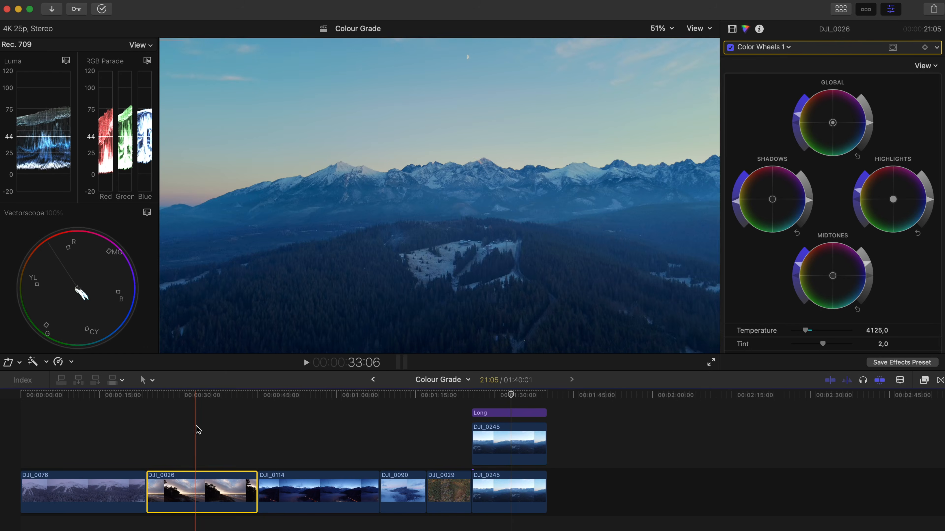
Select the DJI_0026 clip and turn off its Color Wheels 1 correction
left_click(197, 427)
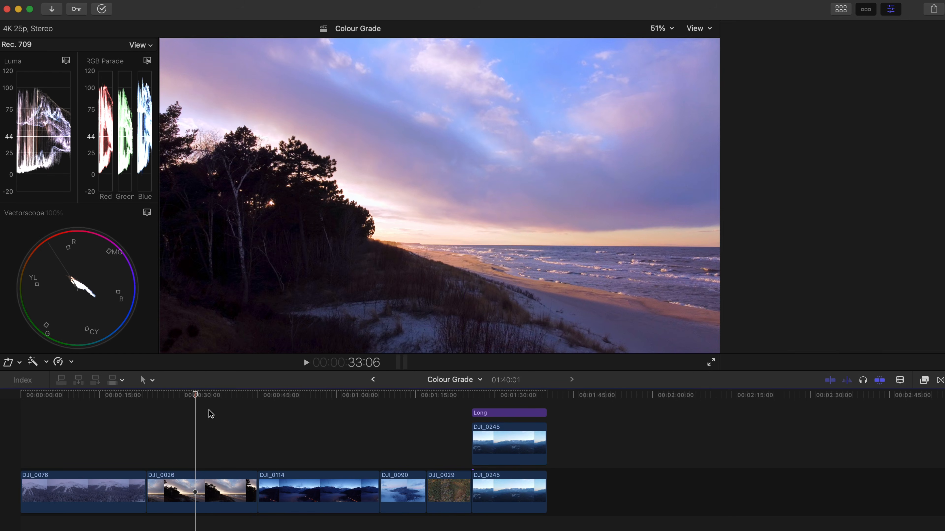
left_click(742, 47)
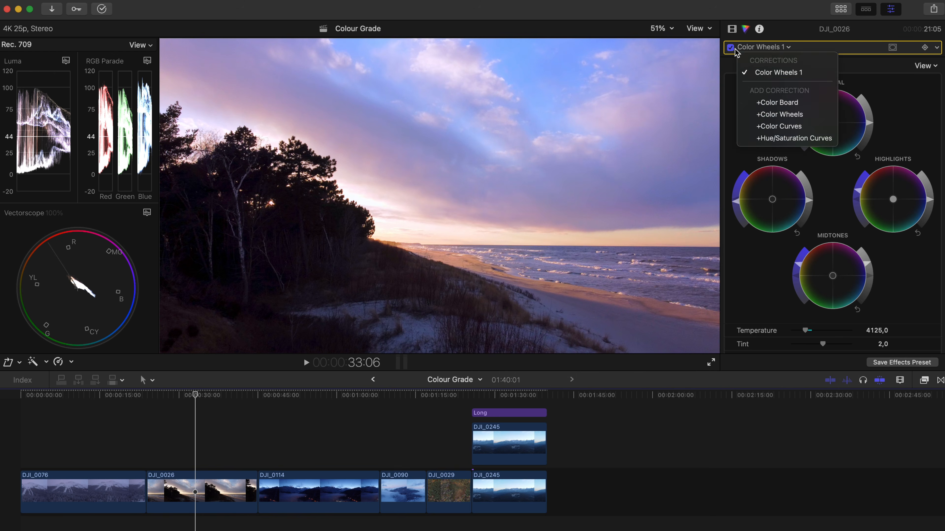
left_click(730, 47)
left_click(731, 47)
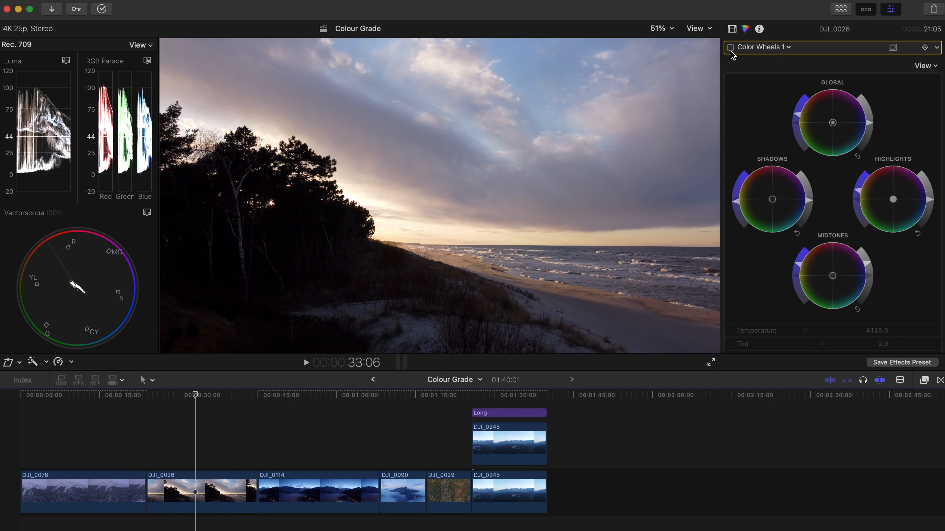
Find the Custom LUT effect by searching all effects for "lut" and apply it to the DJI_0026 clip
left_click(732, 28)
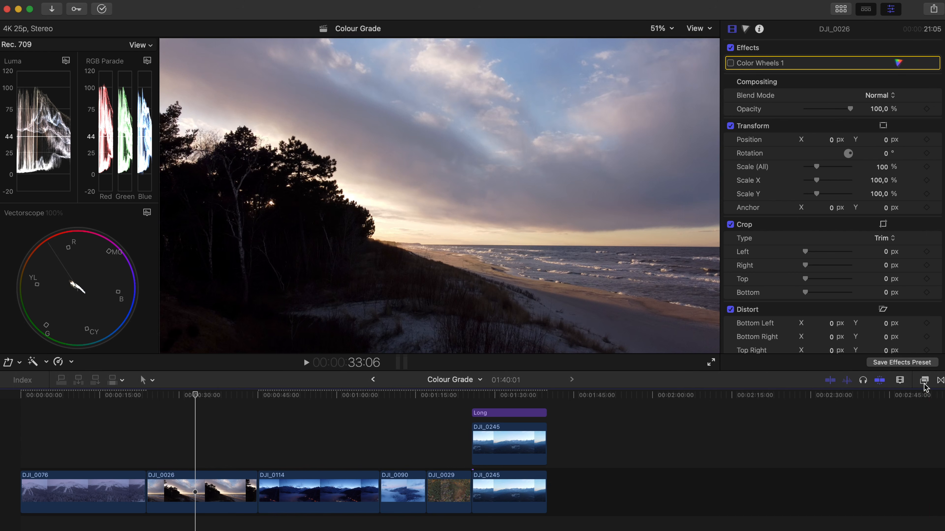
left_click(924, 380)
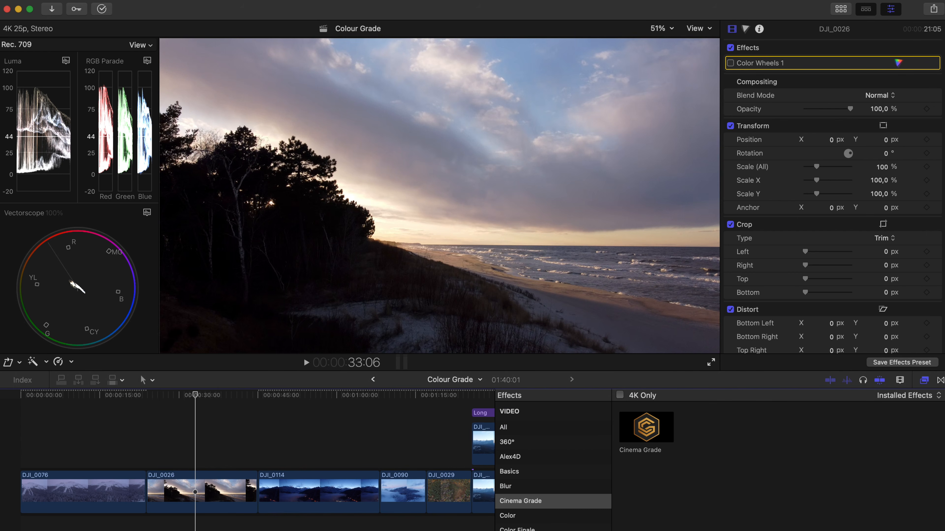
left_click(527, 426)
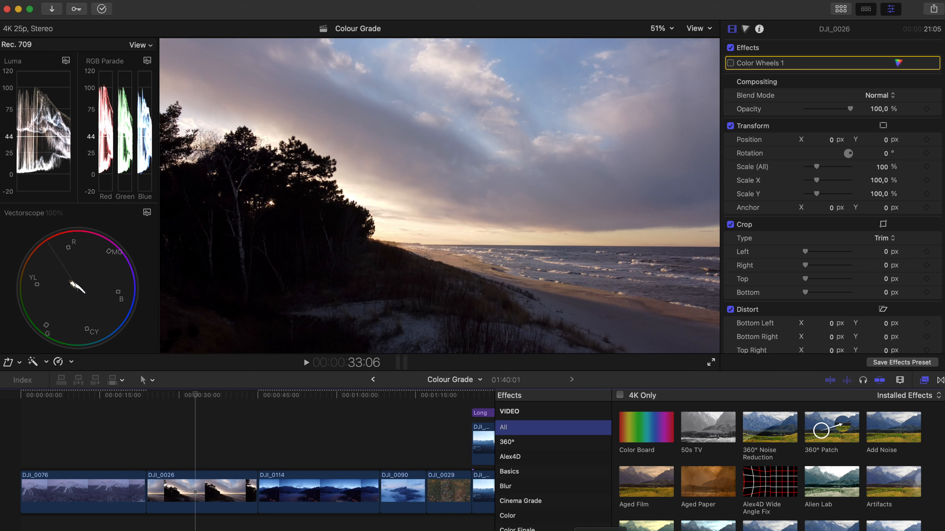
left_click(599, 530)
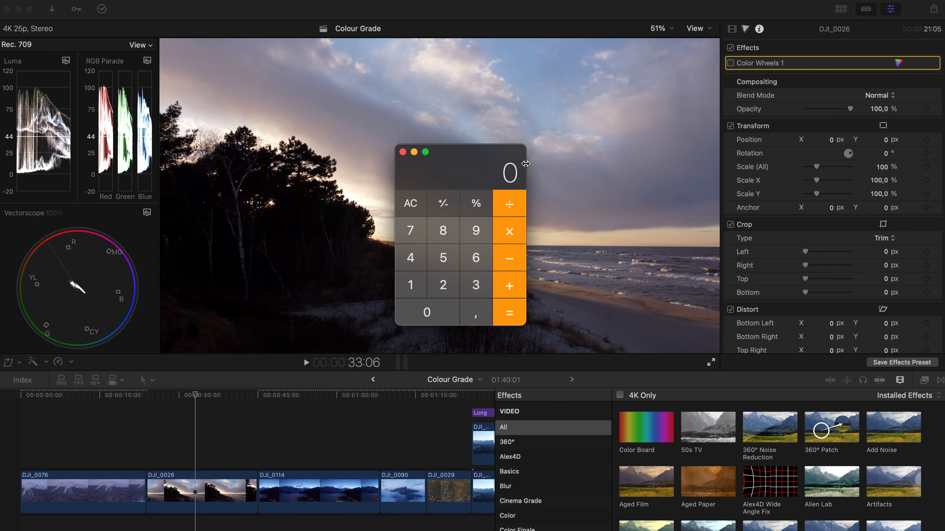
left_click(402, 152)
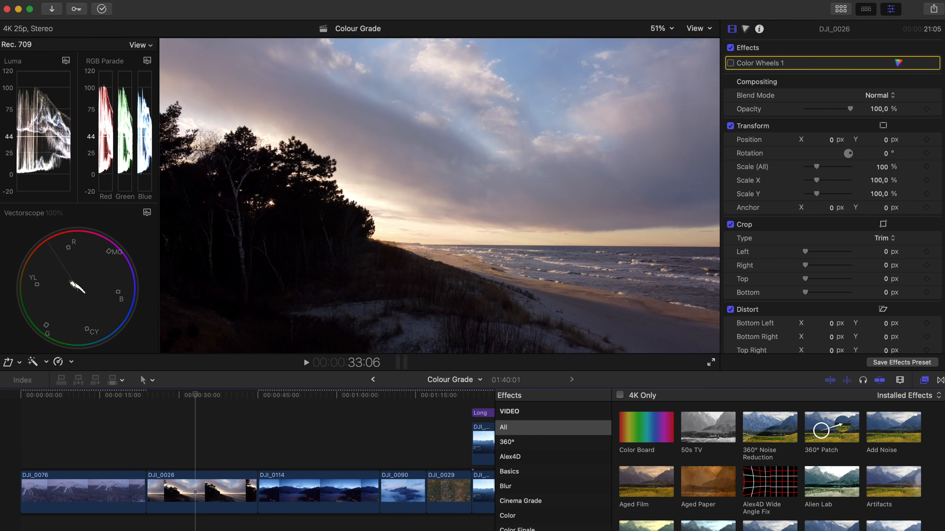
type("lut")
left_click_drag(665, 442, 179, 495)
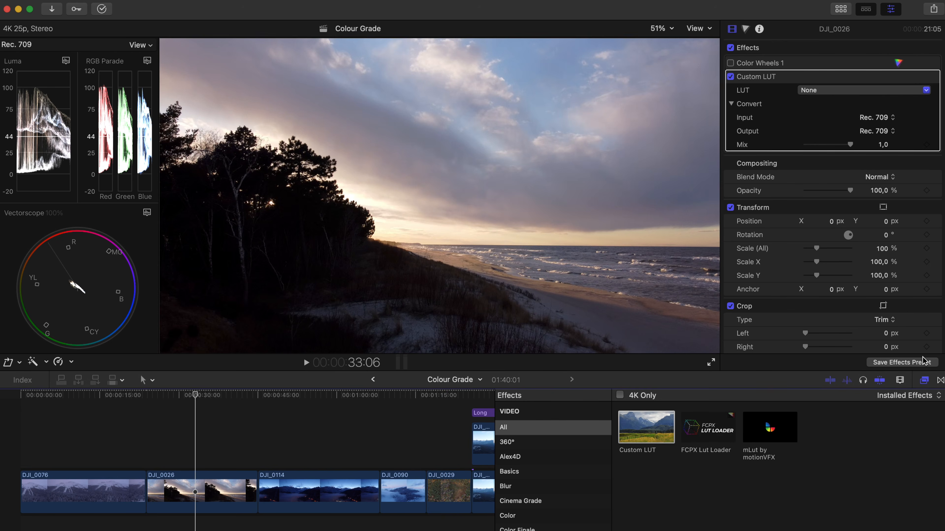
left_click(924, 381)
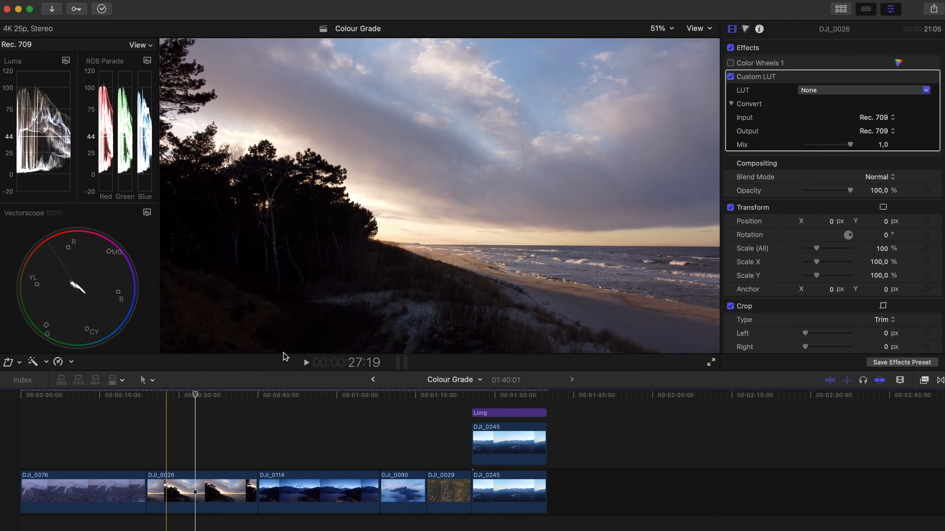
Load the Sunset LUT into the Custom LUT effect on DJI_0026
left_click(816, 90)
scroll(837, 387, "down", 3)
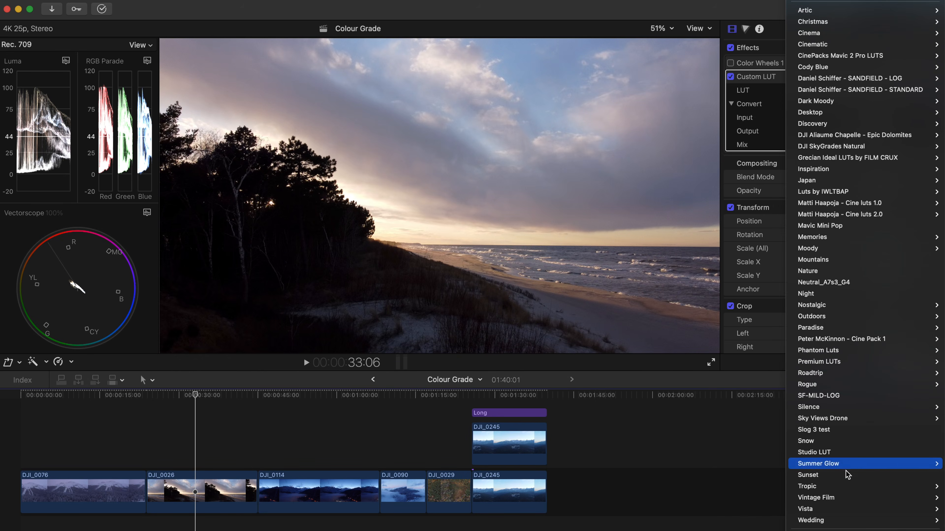
mouse_move(811, 530)
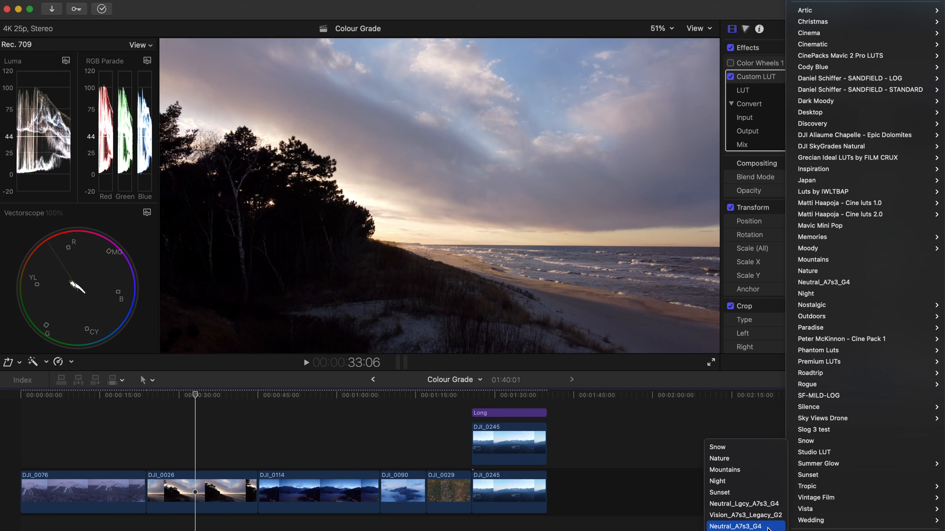
left_click(763, 498)
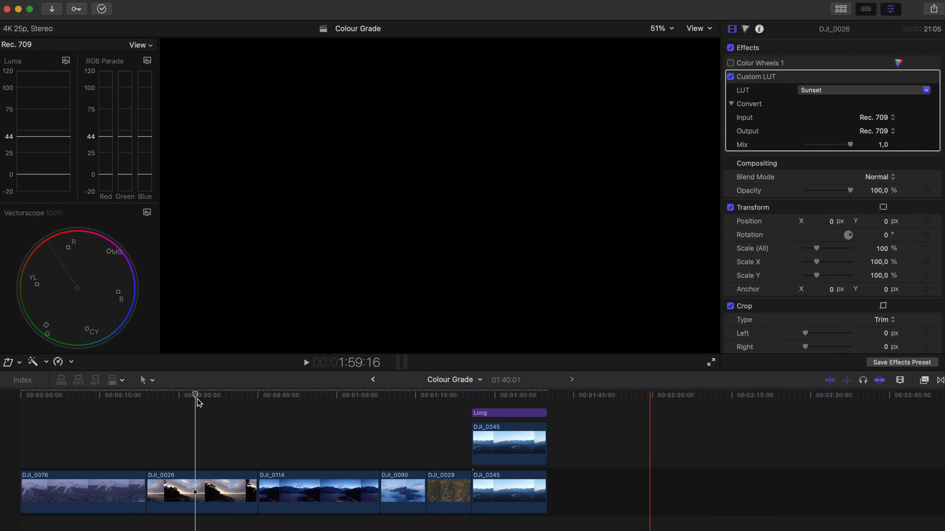
Compare DJI_0026 with and without the Custom LUT effect, and reduce the effect's Mix to 0.58
left_click_drag(196, 421, 186, 422)
left_click(730, 76)
left_click(730, 77)
left_click(731, 77)
left_click(731, 77)
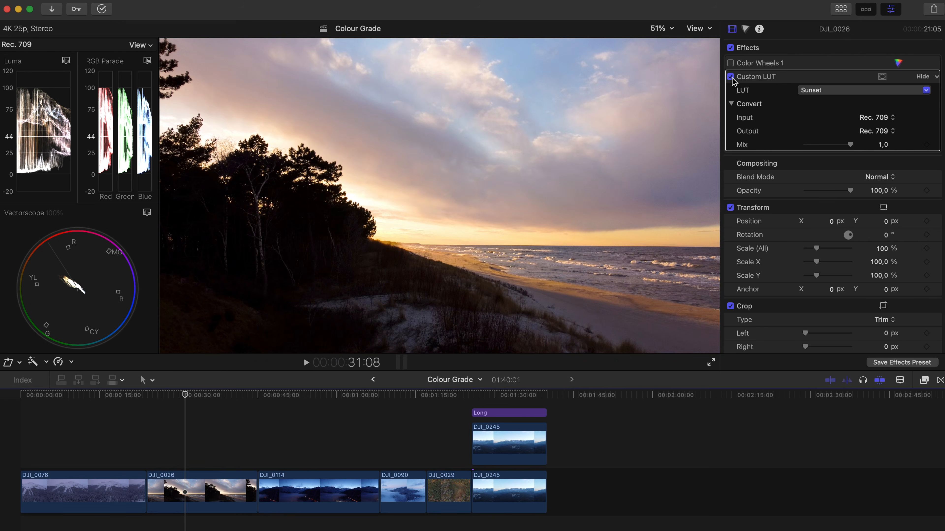
mouse_move(851, 148)
left_mouse_down()
mouse_move(803, 153)
mouse_move(838, 151)
left_mouse_up()
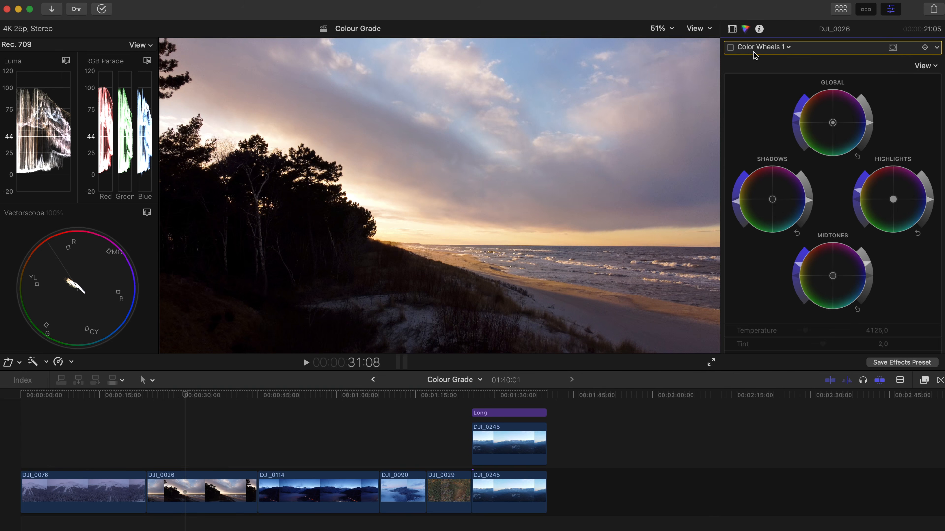
Re-enable the Color Wheels 1 correction on DJI_0026 and reset all of its adjustments
left_click(730, 47)
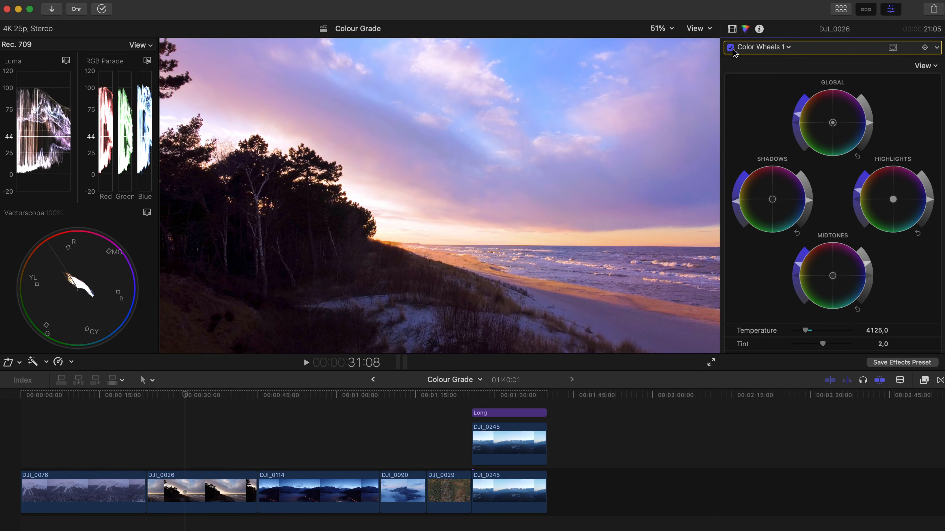
left_click(936, 49)
left_click(903, 63)
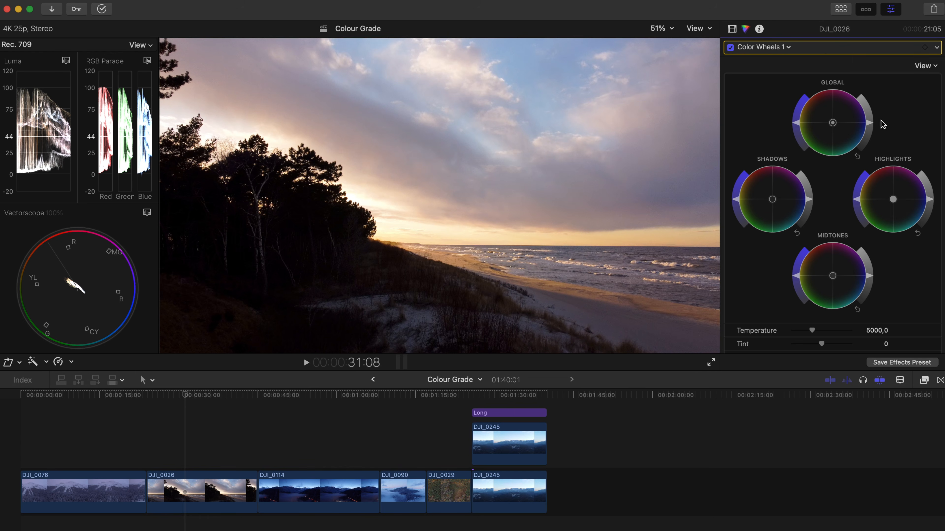
Brighten the midtones of DJI_0026 in Color Wheels 1, lower the highlights' brightness and raise their saturation
left_click(731, 29)
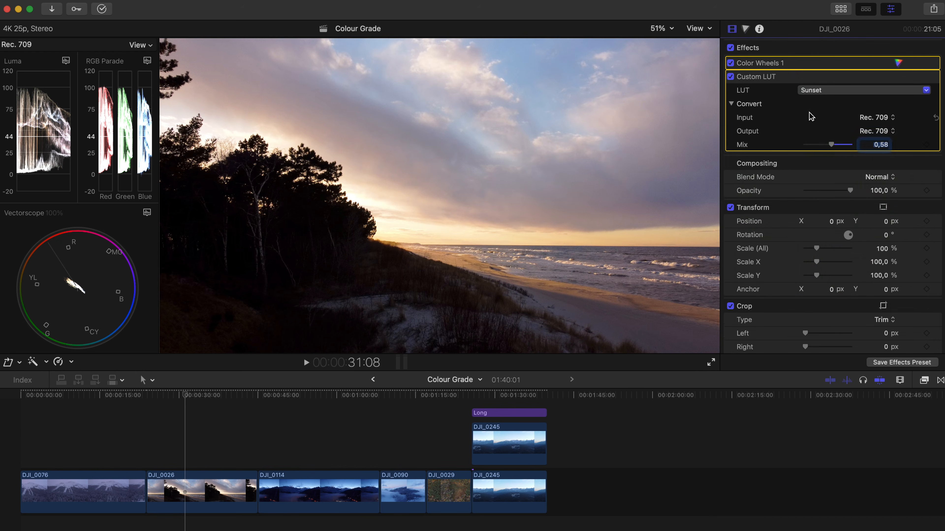
left_click(745, 28)
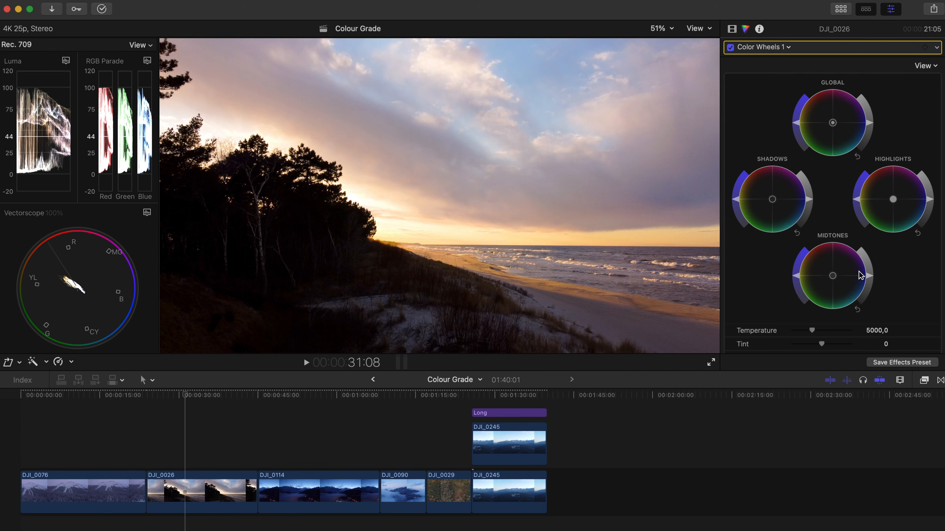
left_click_drag(870, 279, 870, 270)
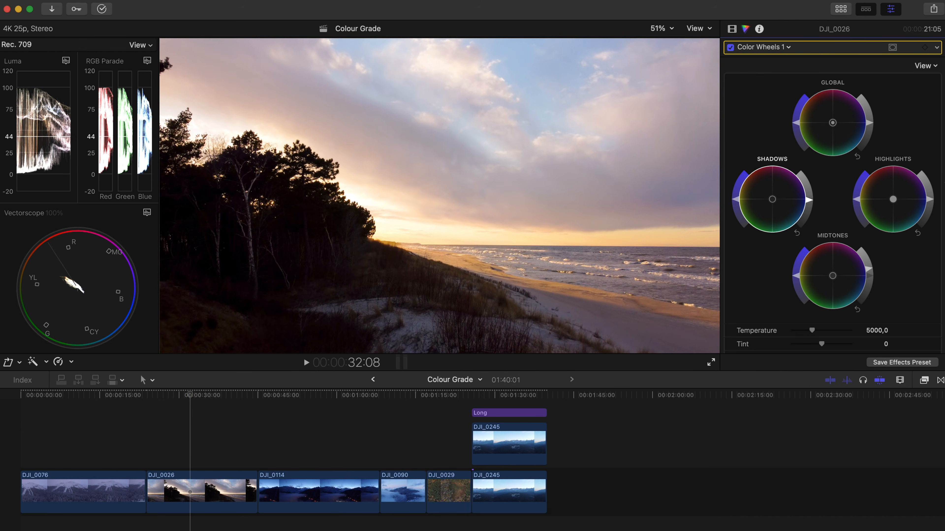
left_click_drag(931, 205, 931, 210)
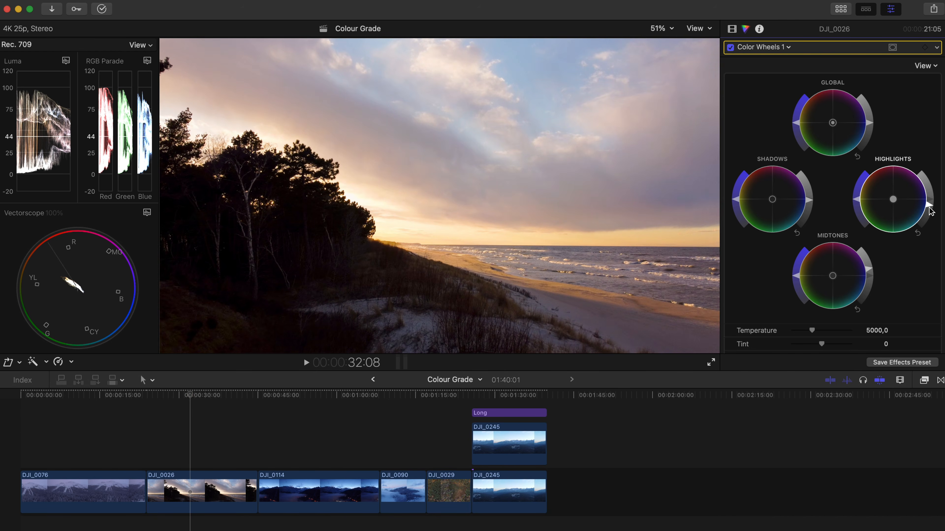
left_click_drag(858, 199, 856, 193)
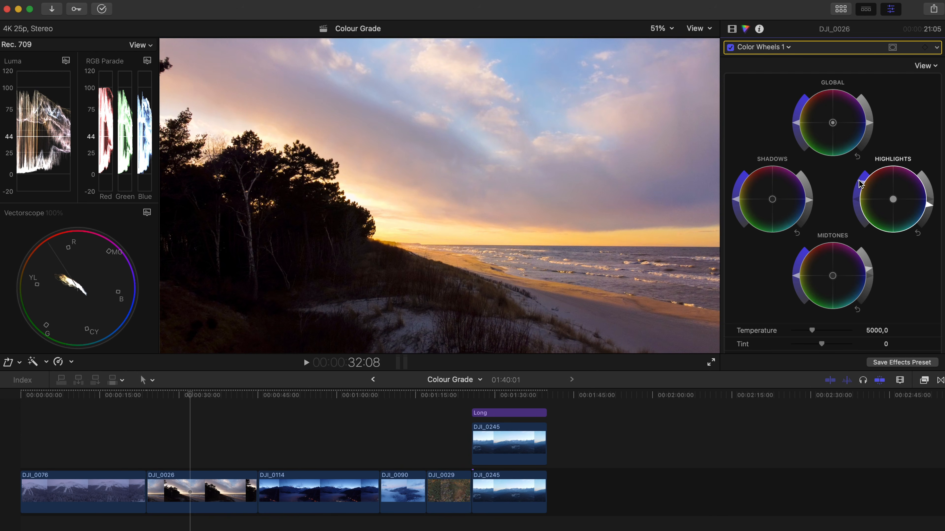